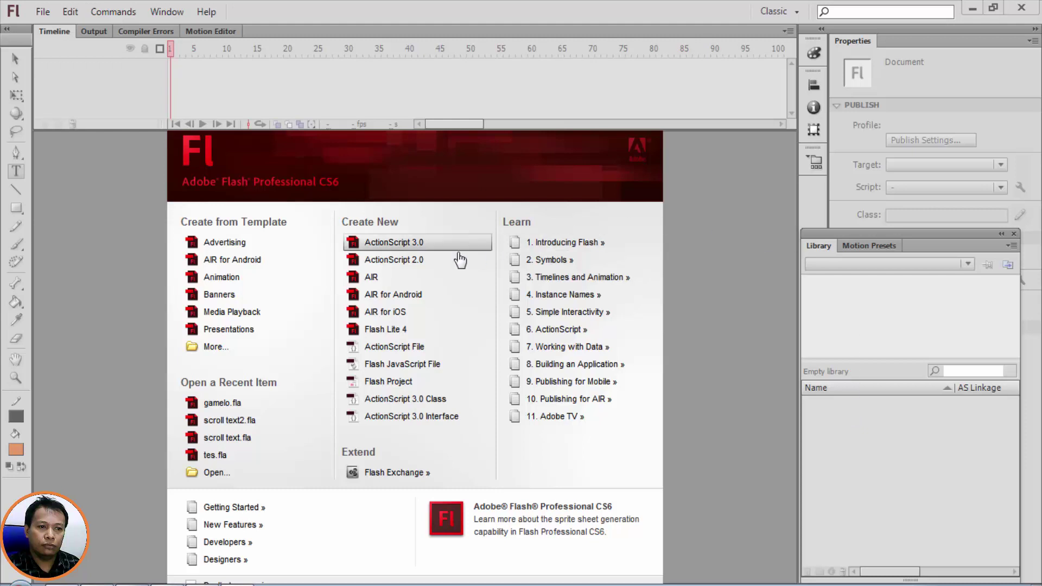
Create a new ActionScript 2.0 document and draw a dynamic text field about 265 by 291 px on the stage
left_click(424, 260)
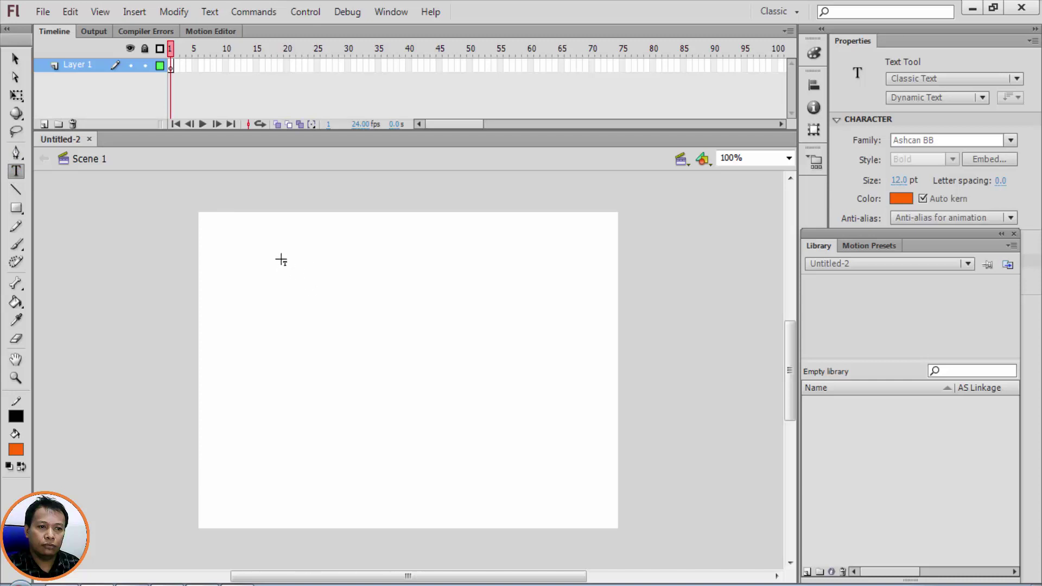
left_click_drag(282, 248, 483, 477)
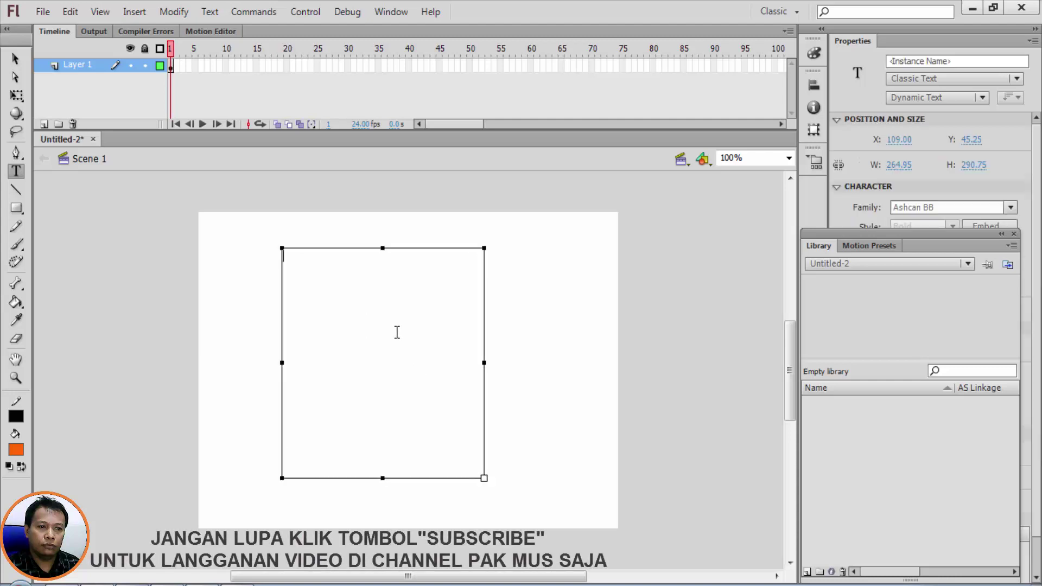
key("Escape")
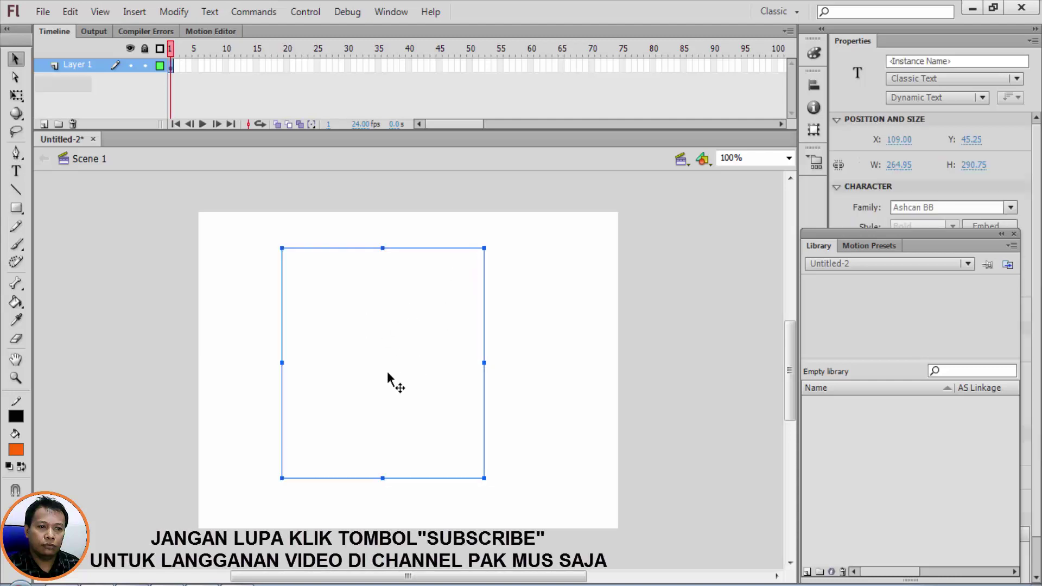
Give the dynamic text field the instance name textku
left_click(918, 60)
type("t")
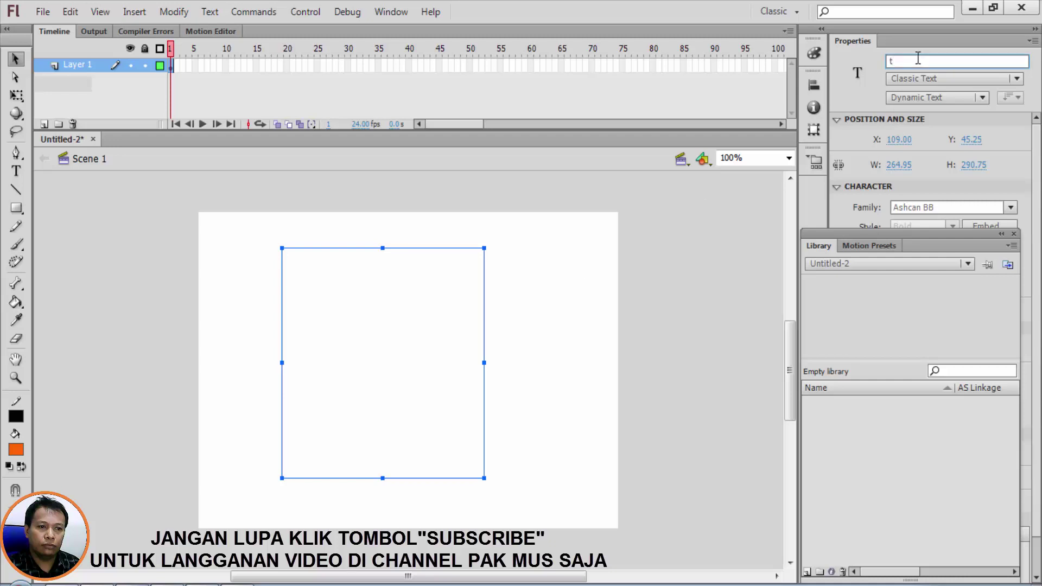
key("BackSpace")
type("tekx")
key("BackSpace")
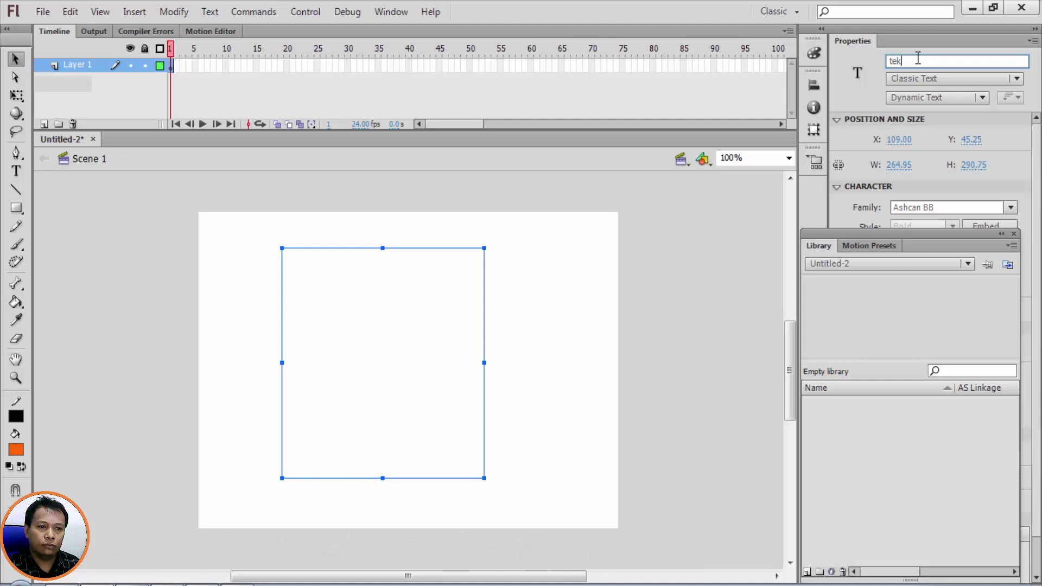
type("tku")
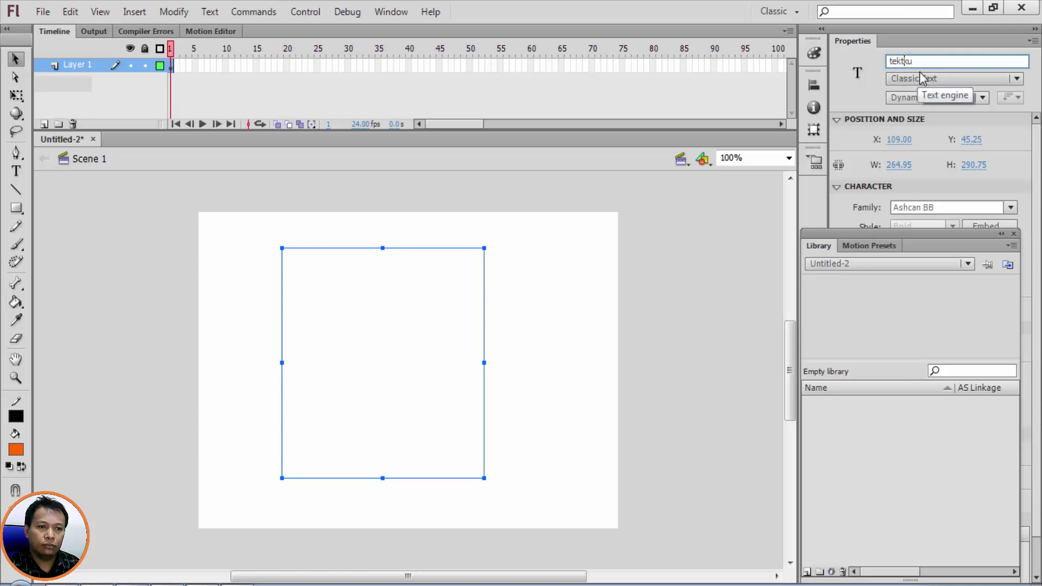
key("BackSpace")
key("BackSpace")
type("xt")
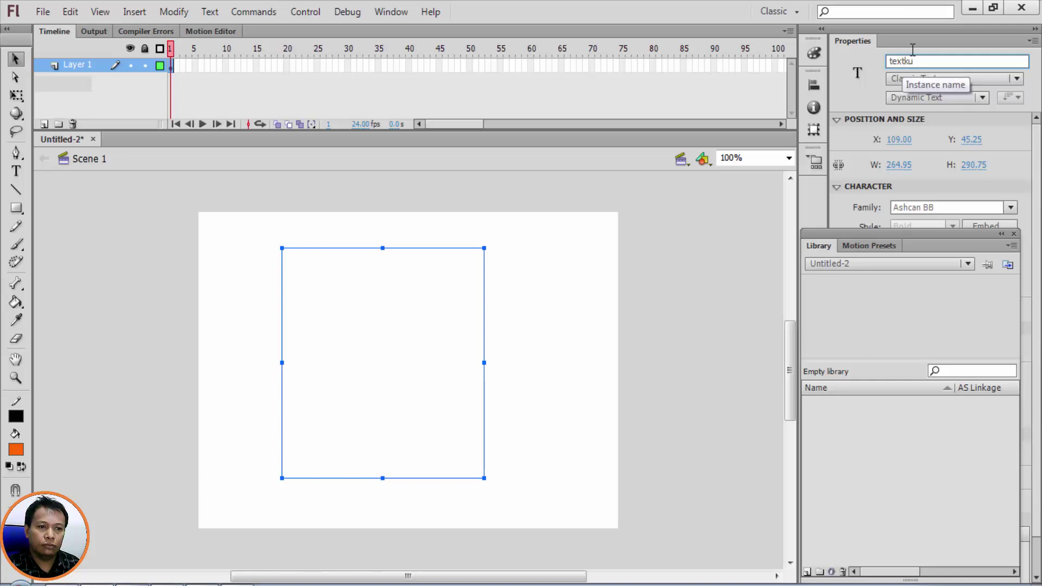
left_click(949, 61)
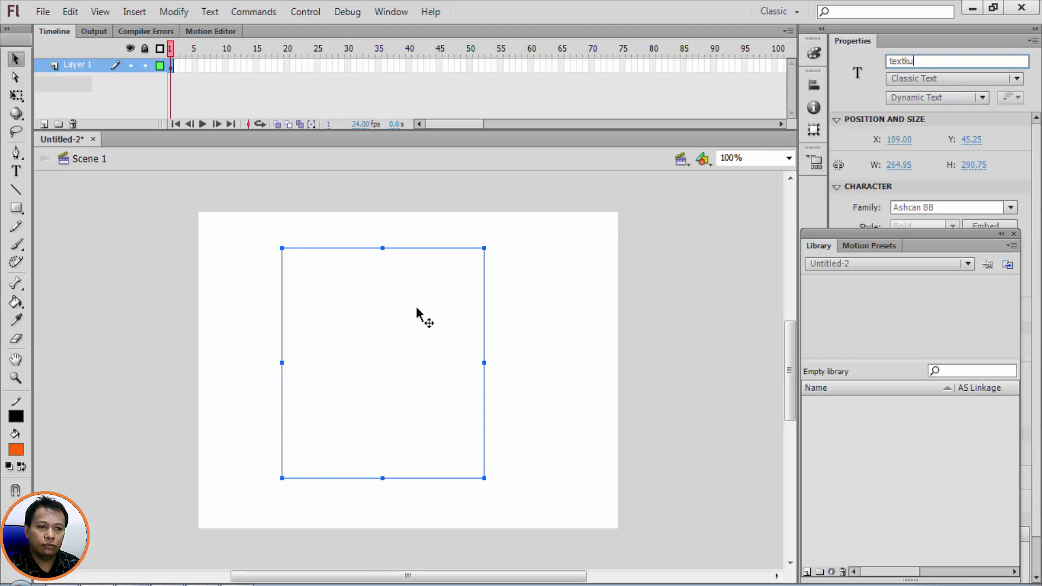
left_click(530, 292)
left_click(407, 314)
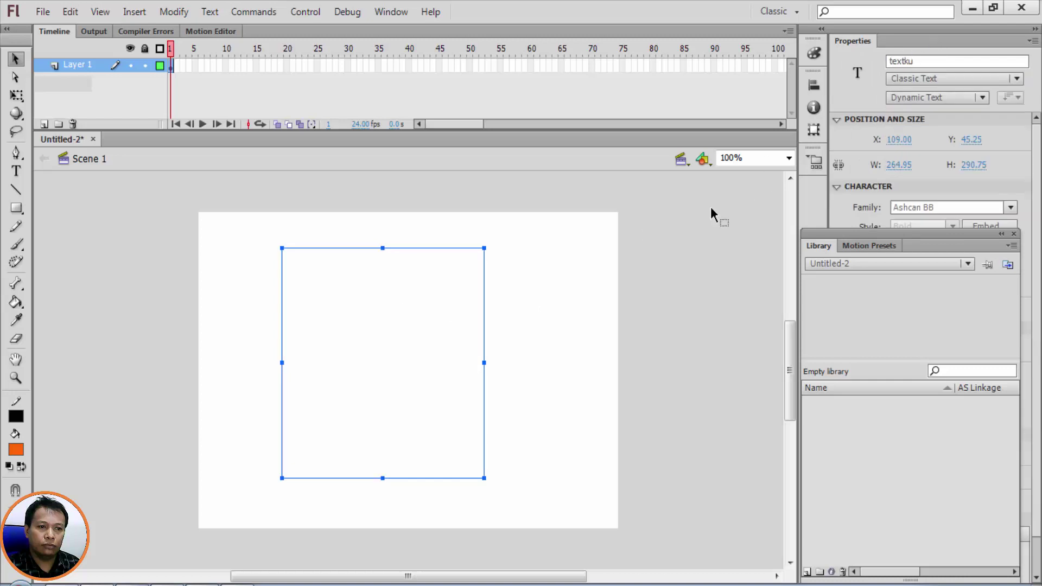
Set the text type of the textku field to Dynamic Text
left_click(545, 324)
left_click(428, 330)
left_click(921, 100)
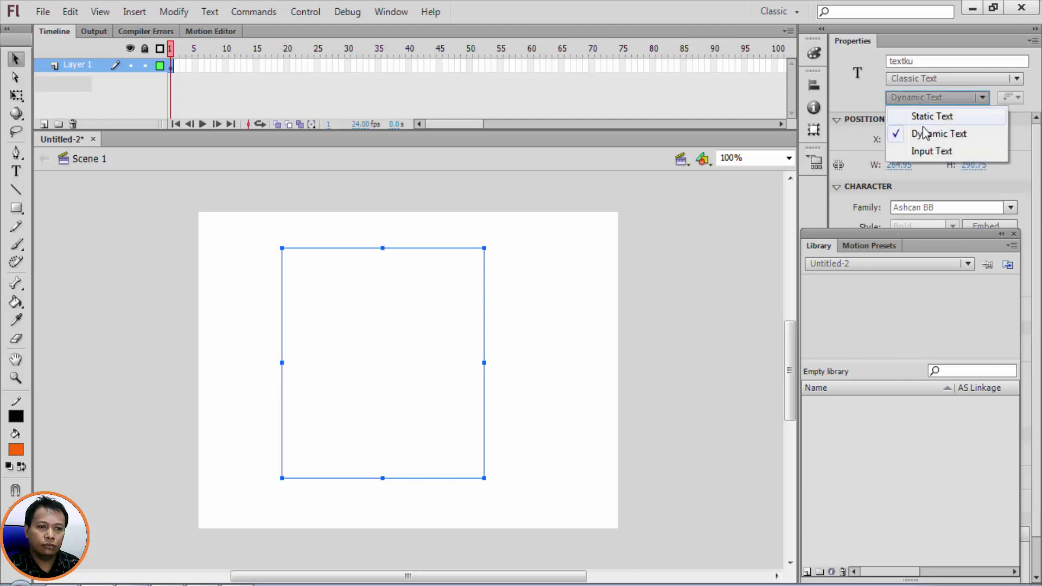
left_click(928, 139)
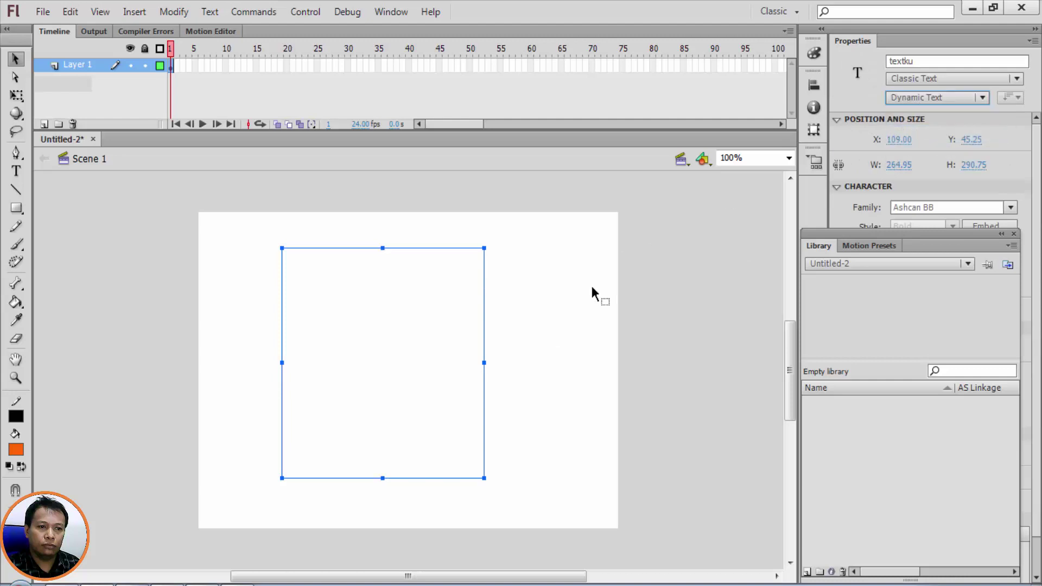
left_click(535, 297)
left_click(421, 330)
Switch to the Word document and copy all of its text, from "Nowadays, English is taught" through "simply for pleasure"
left_click(139, 584)
scroll(510, 356, "up", 3)
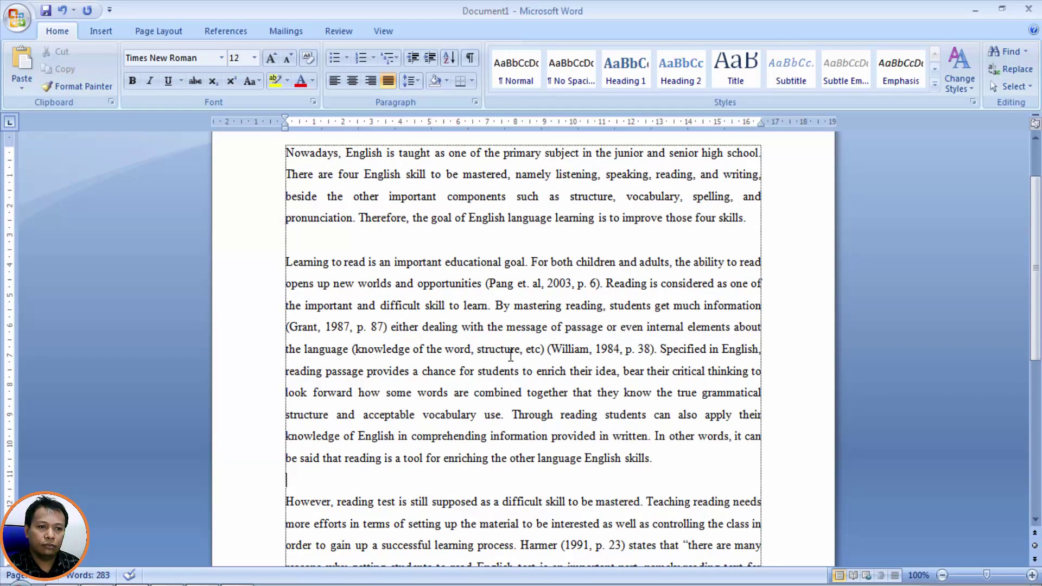
scroll(542, 401, "down", 1)
scroll(542, 402, "down", 1)
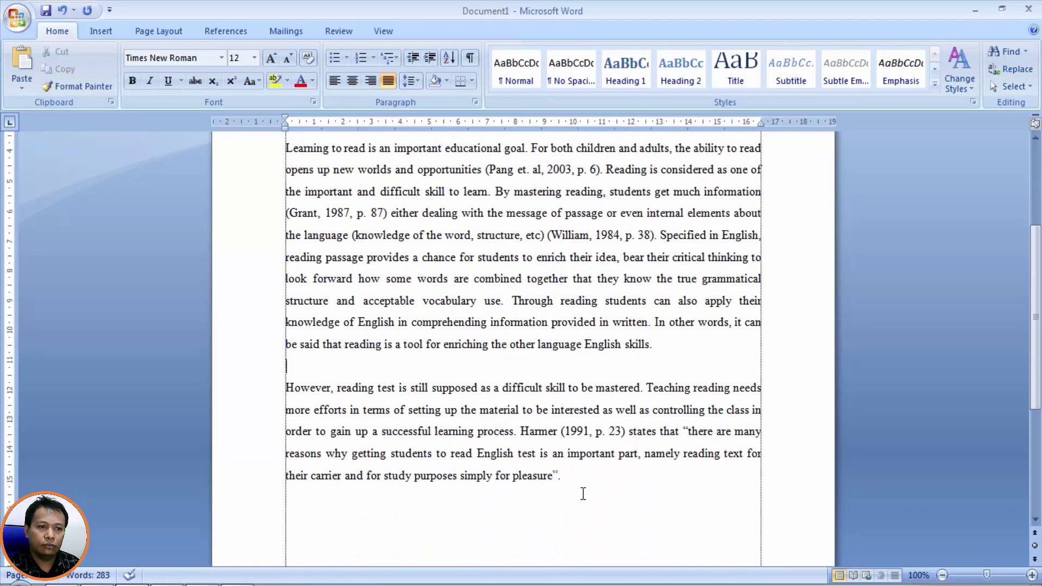
left_click_drag(582, 493, 275, 224)
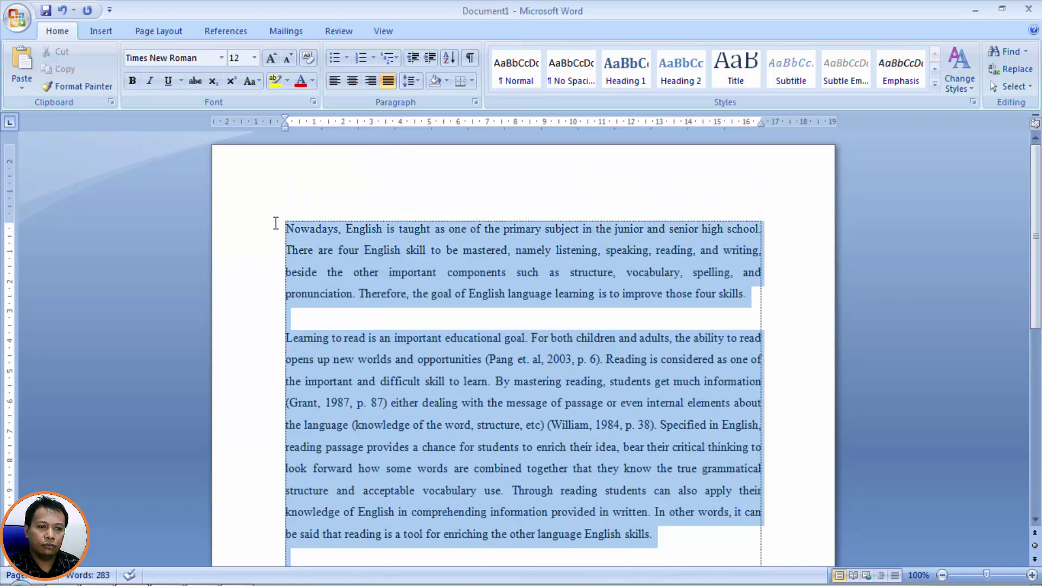
right_click(379, 254)
left_click(425, 281)
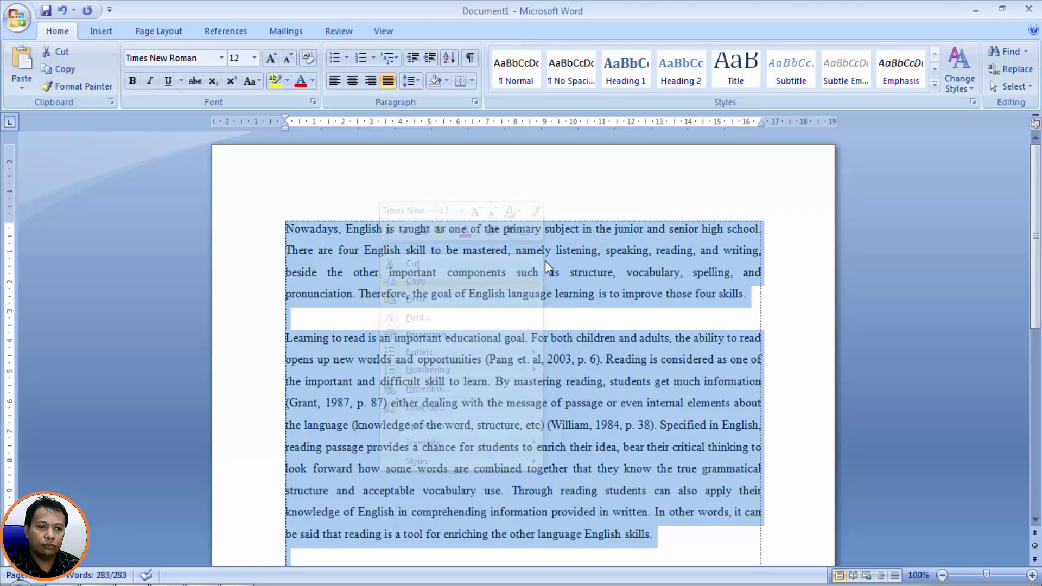
Return to Flash and paste the copied text into the textku field with the Text tool
left_click(975, 10)
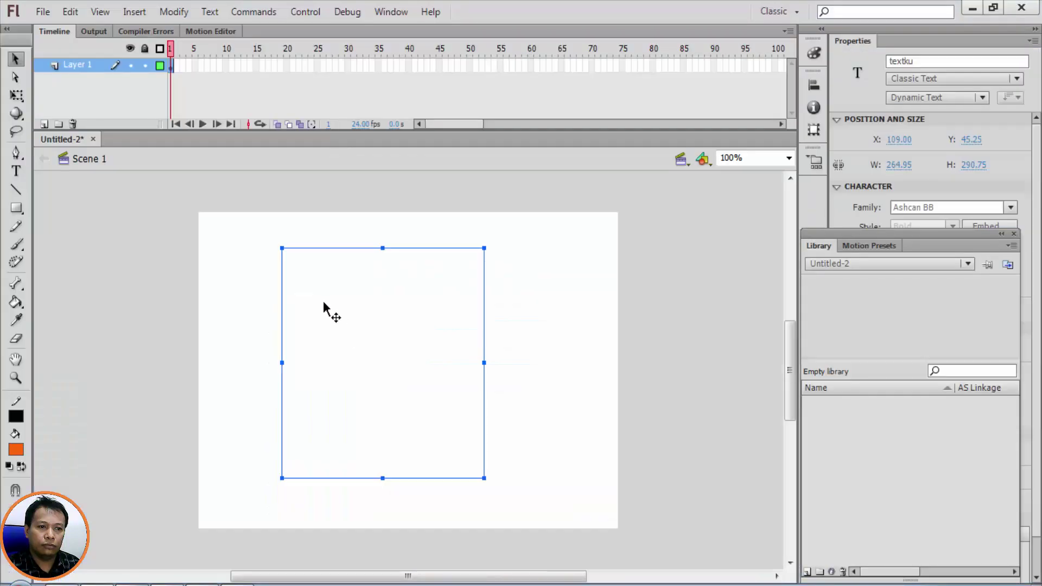
left_click(223, 308)
left_click(293, 330)
left_click(14, 171)
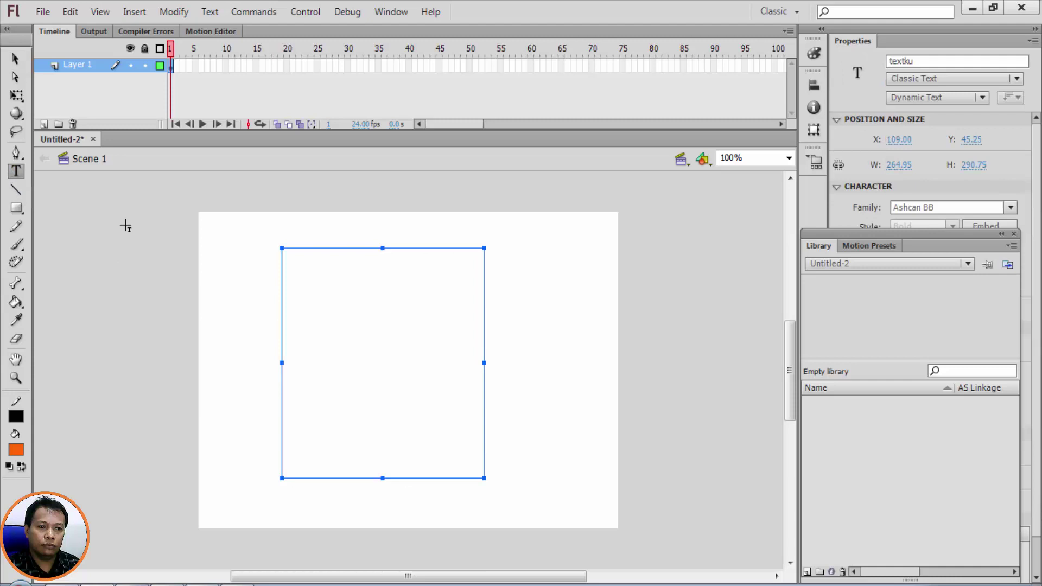
left_click(377, 302)
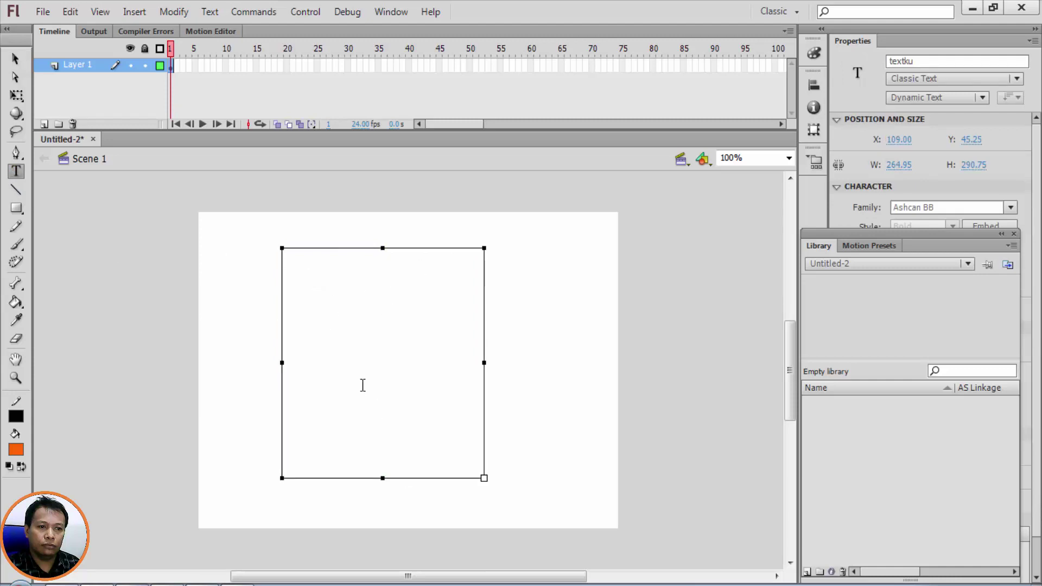
right_click(317, 283)
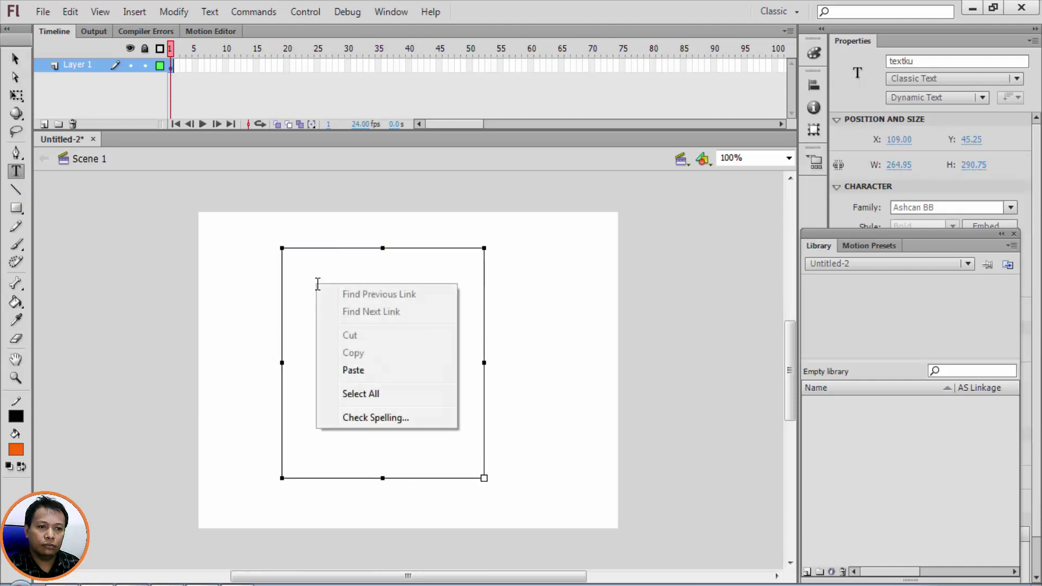
left_click(365, 378)
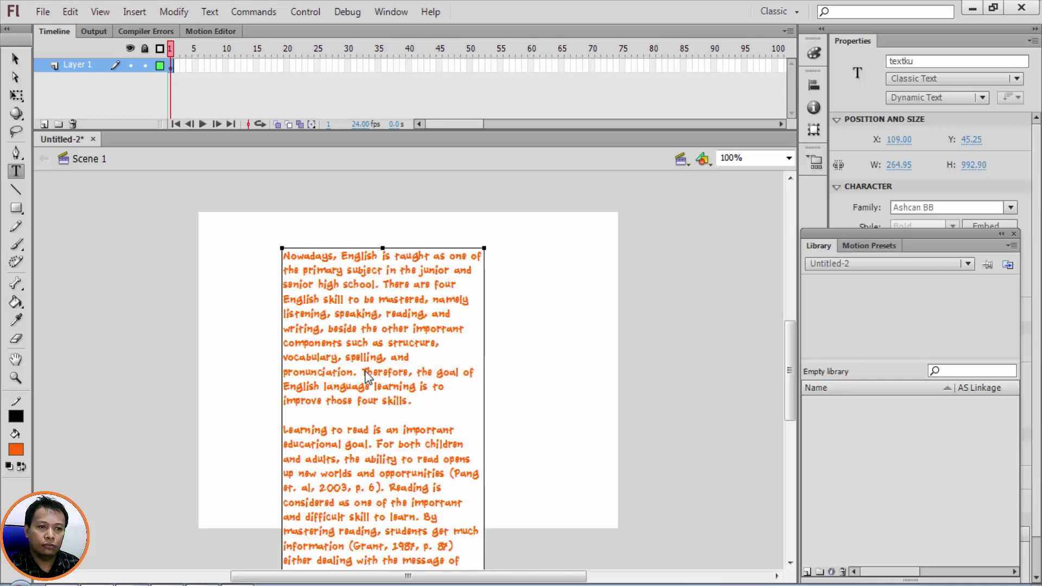
Change the font family of the textku field to Arial
scroll(365, 378, "down", 10)
scroll(374, 368, "up", 7)
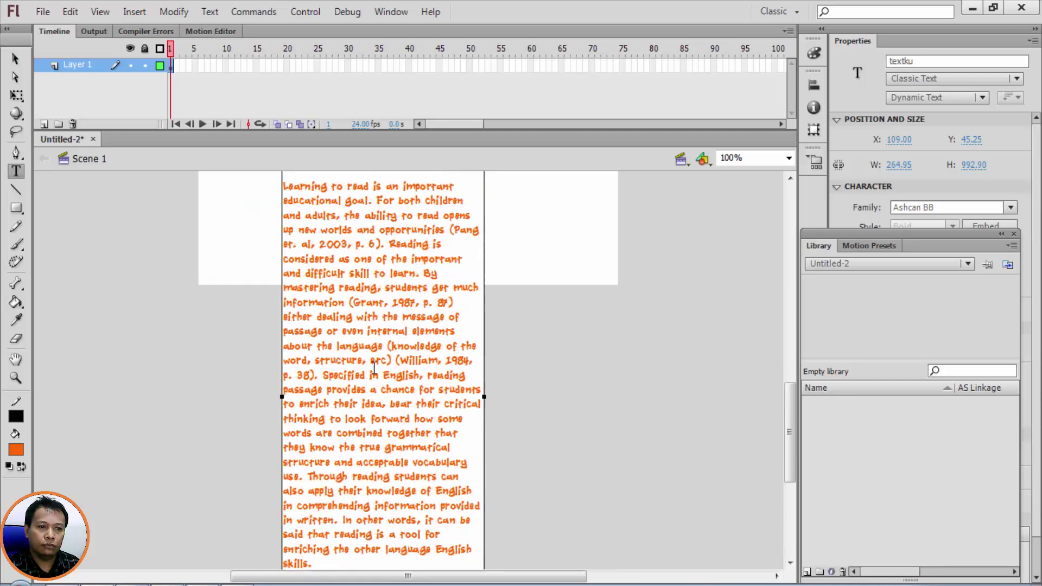
scroll(374, 367, "up", 4)
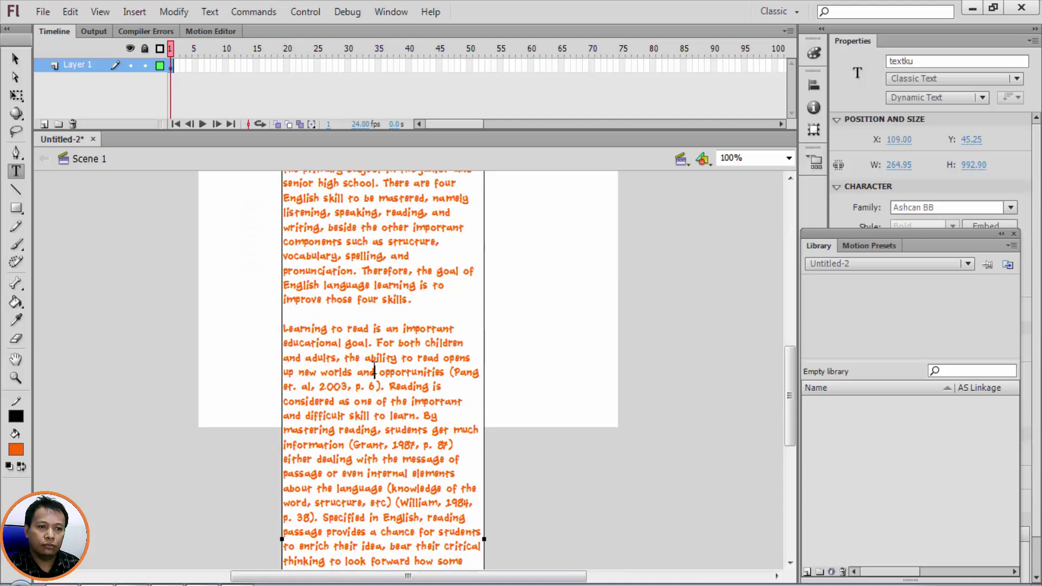
left_click(15, 59)
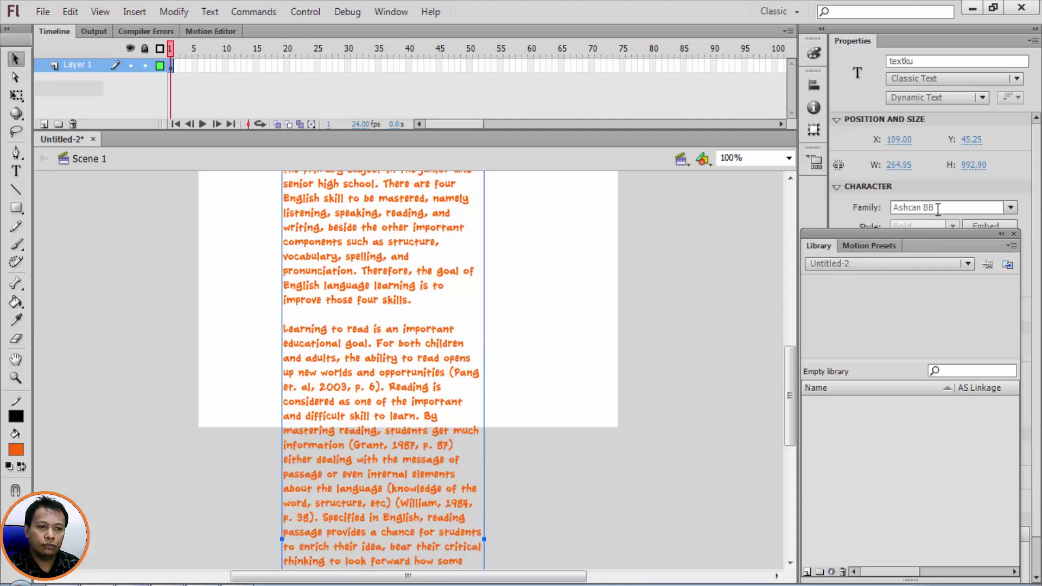
left_click(1010, 207)
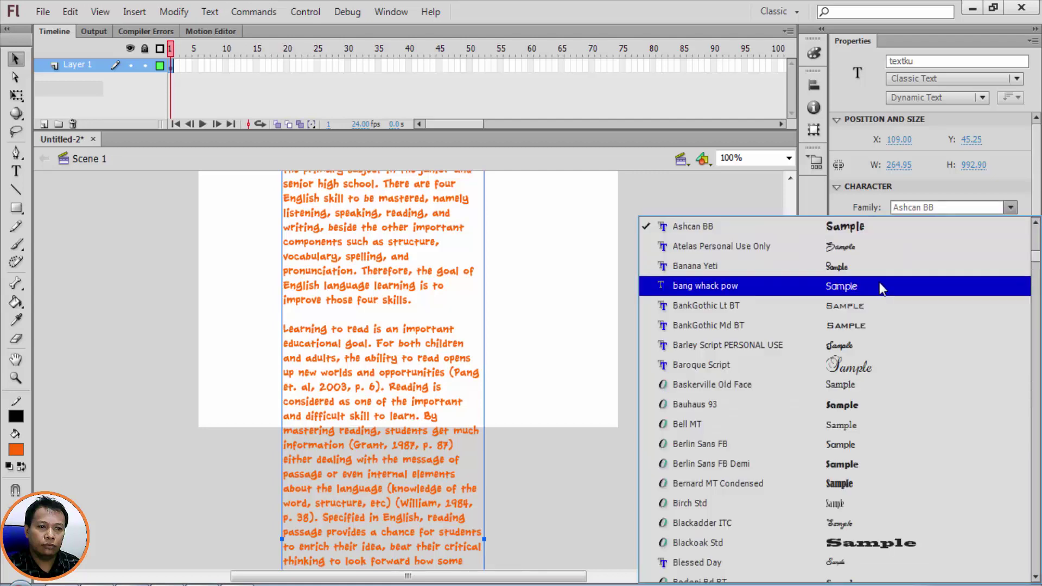
scroll(847, 314, "up", 5)
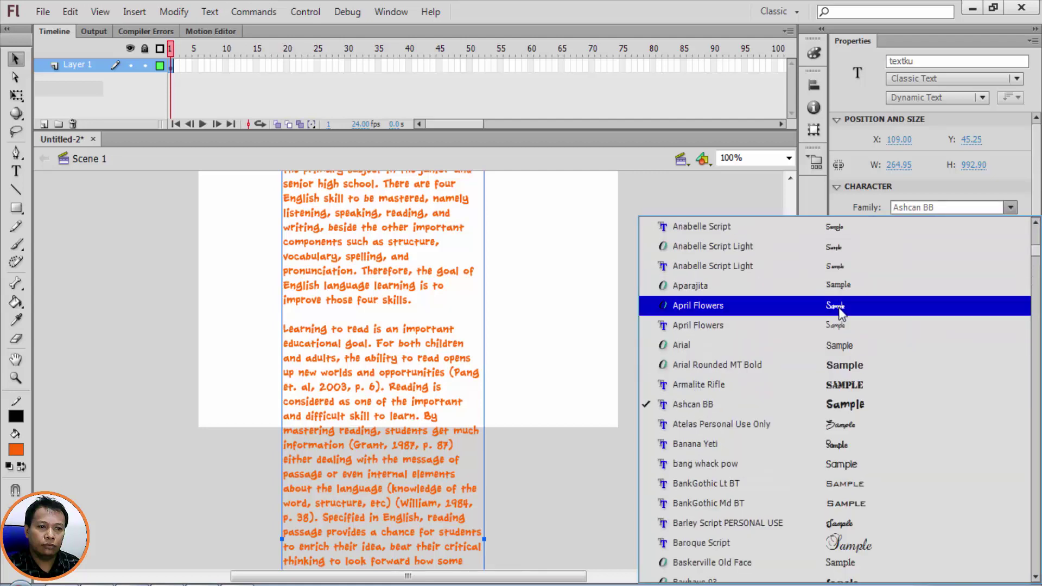
scroll(840, 310, "up", 6)
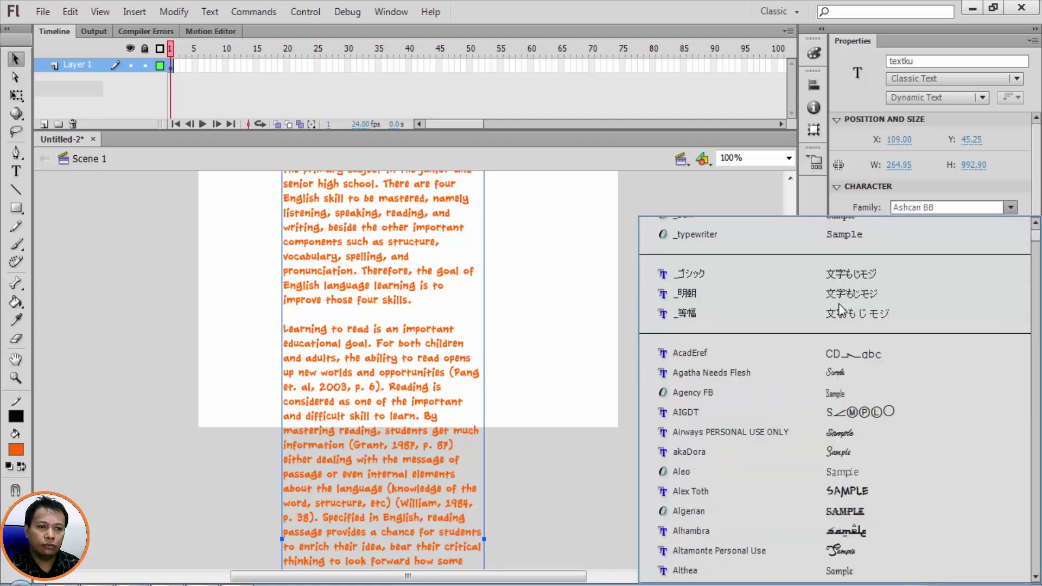
scroll(792, 347, "down", 4)
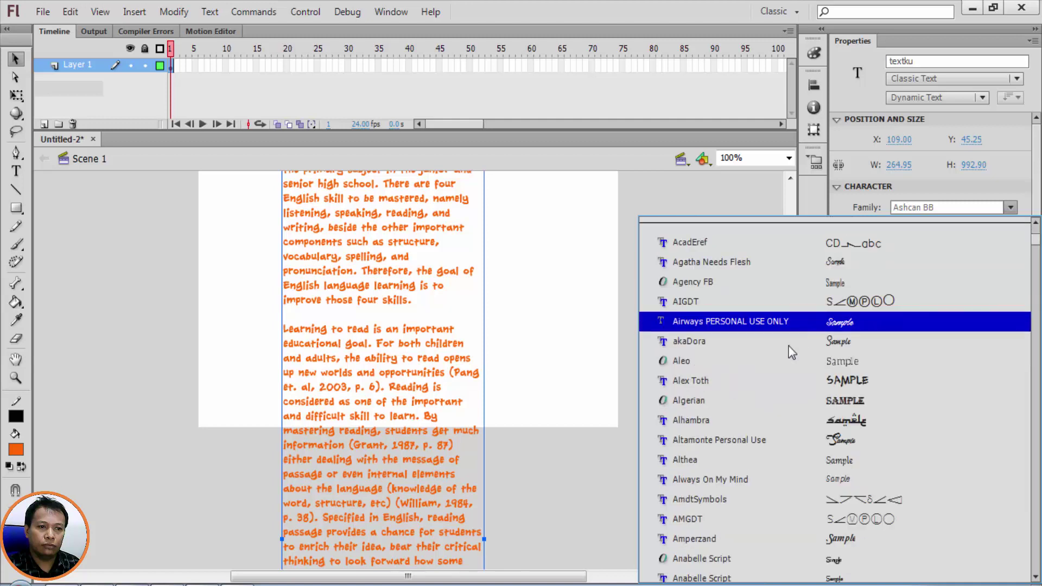
scroll(751, 408, "down", 3)
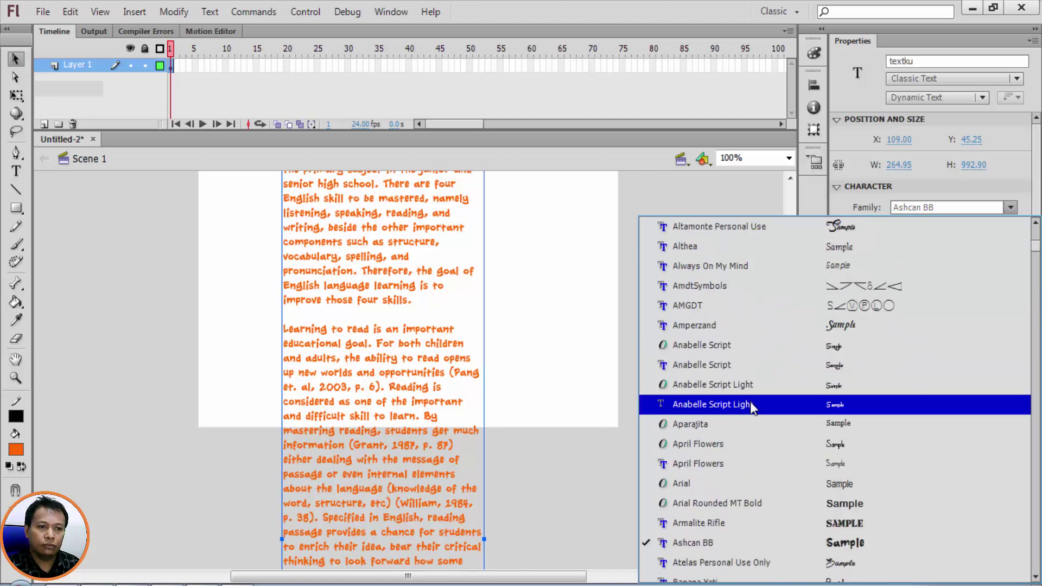
left_click(733, 485)
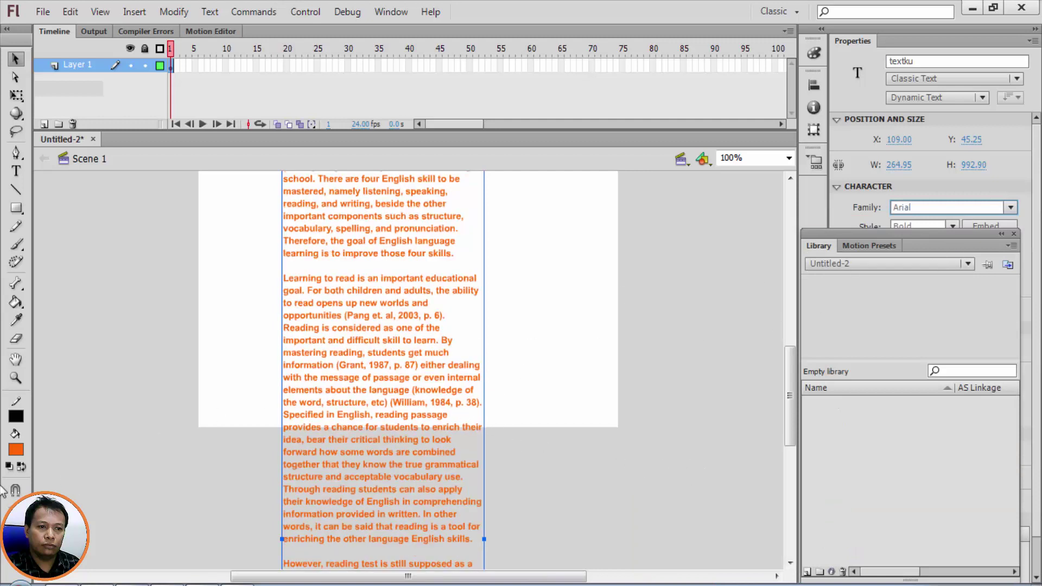
Set the text colour of the textku field to black
left_click(17, 451)
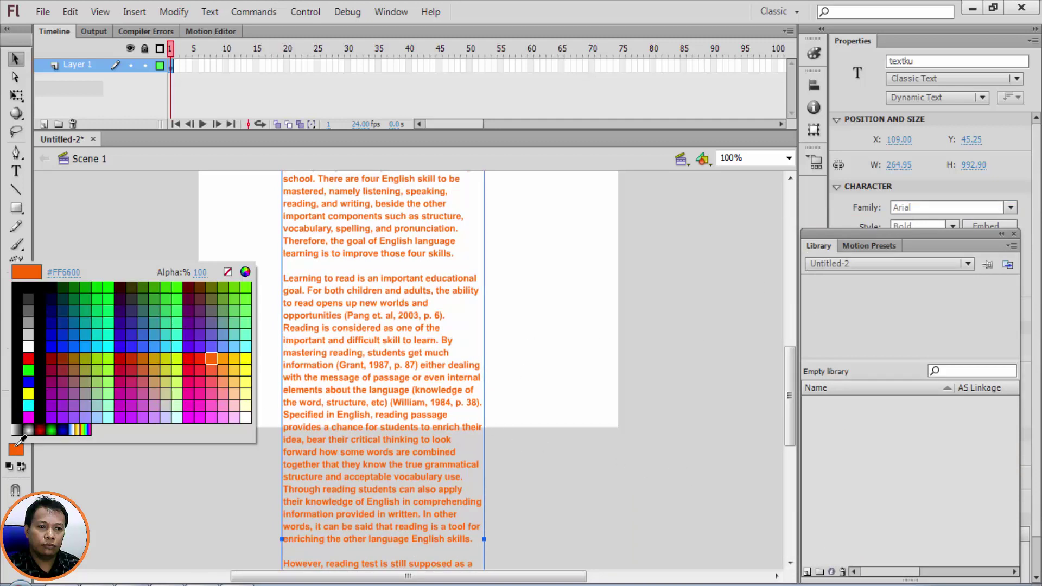
left_click(43, 287)
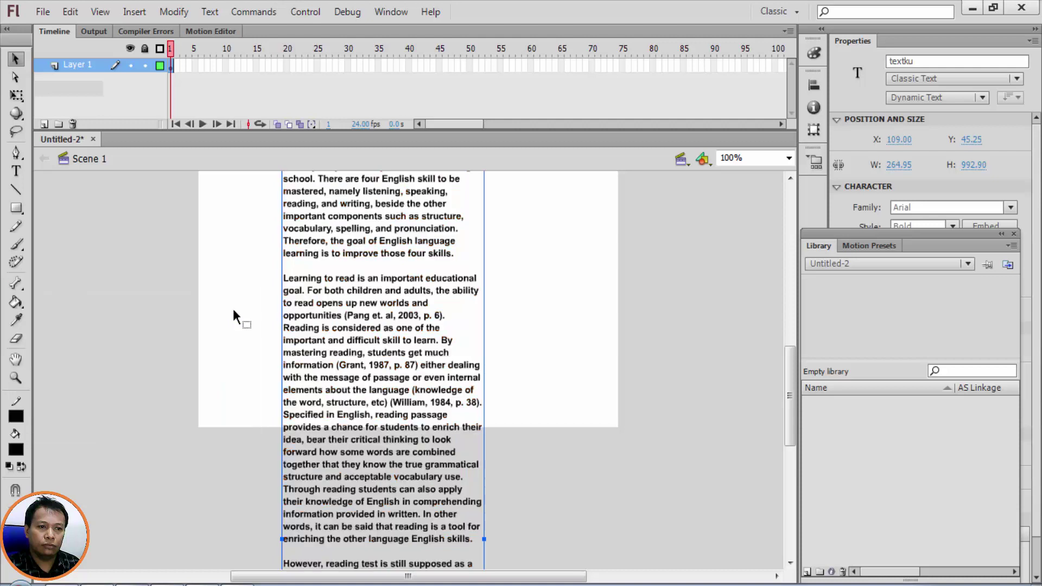
left_click(361, 354)
Move the Library panel clear of the text properties and justify the paragraphs in the textku field
left_click_drag(933, 232, 702, 379)
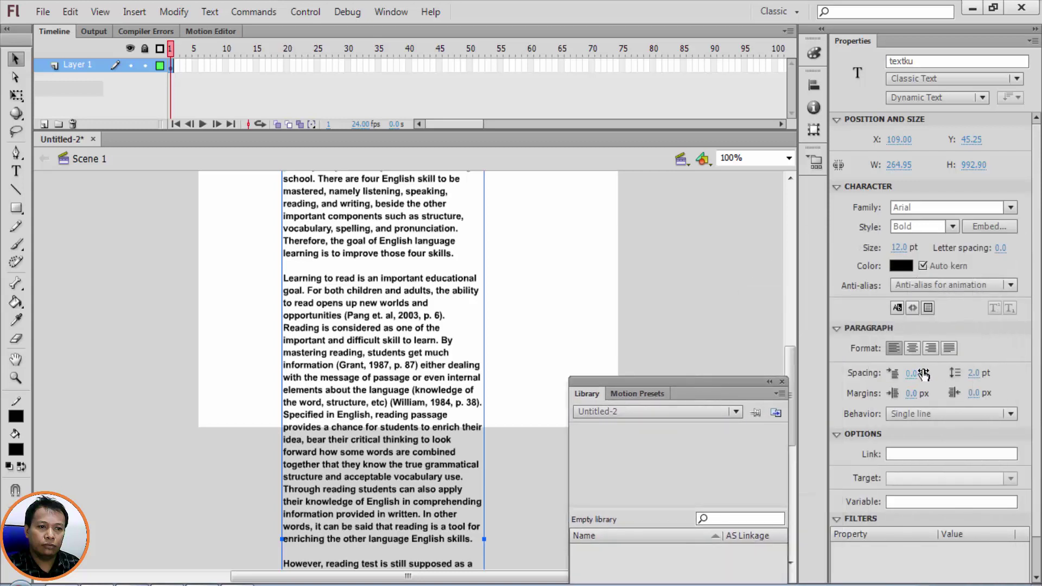
left_click(947, 351)
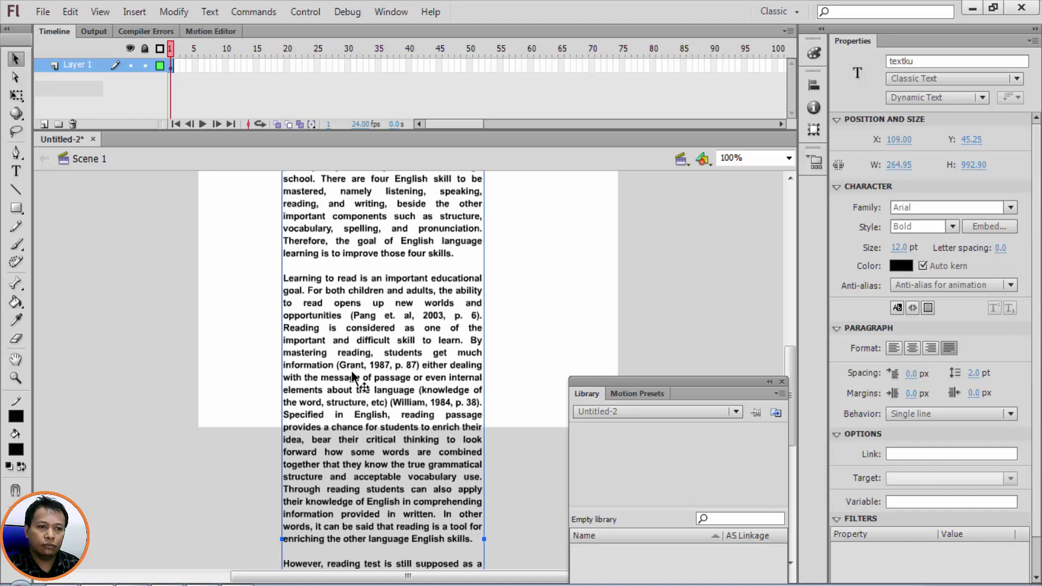
scroll(353, 380, "down", 5)
scroll(355, 401, "up", 5)
scroll(359, 418, "down", 5)
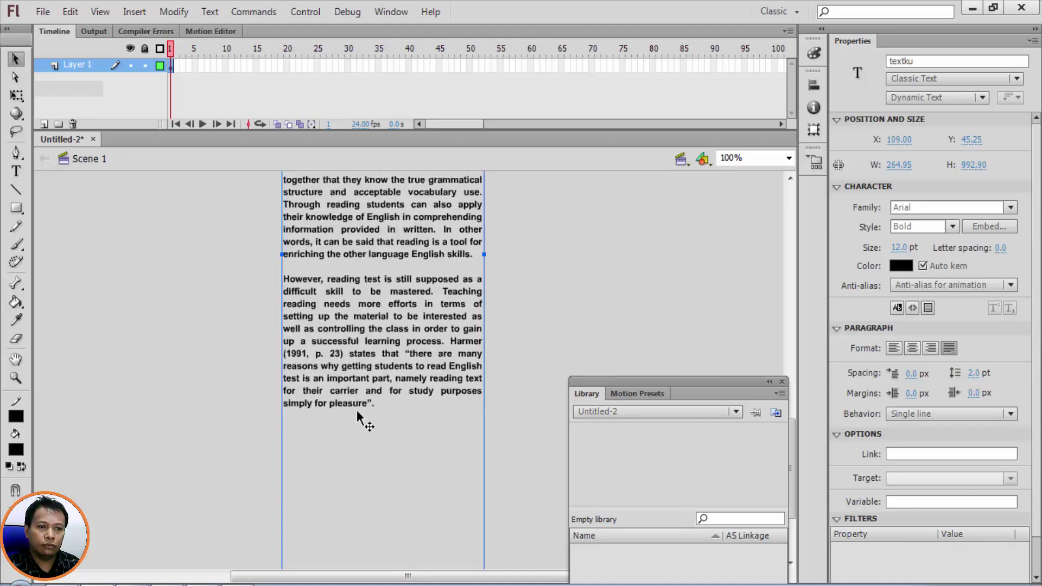
scroll(362, 437, "down", 3)
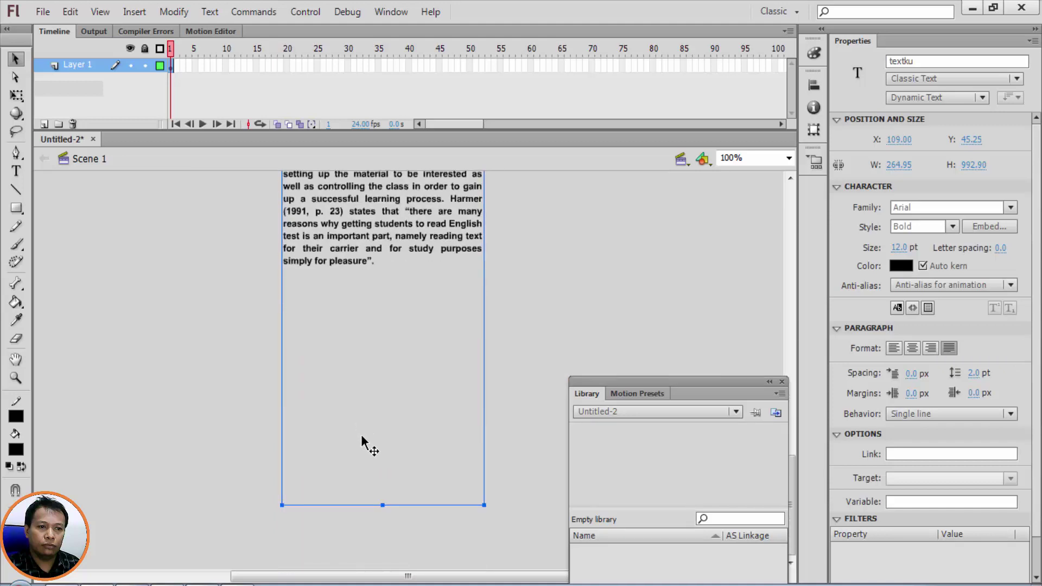
Shorten the textku field to about 708 px high from its lower edge with the Text tool
left_click(16, 171)
left_click(346, 453)
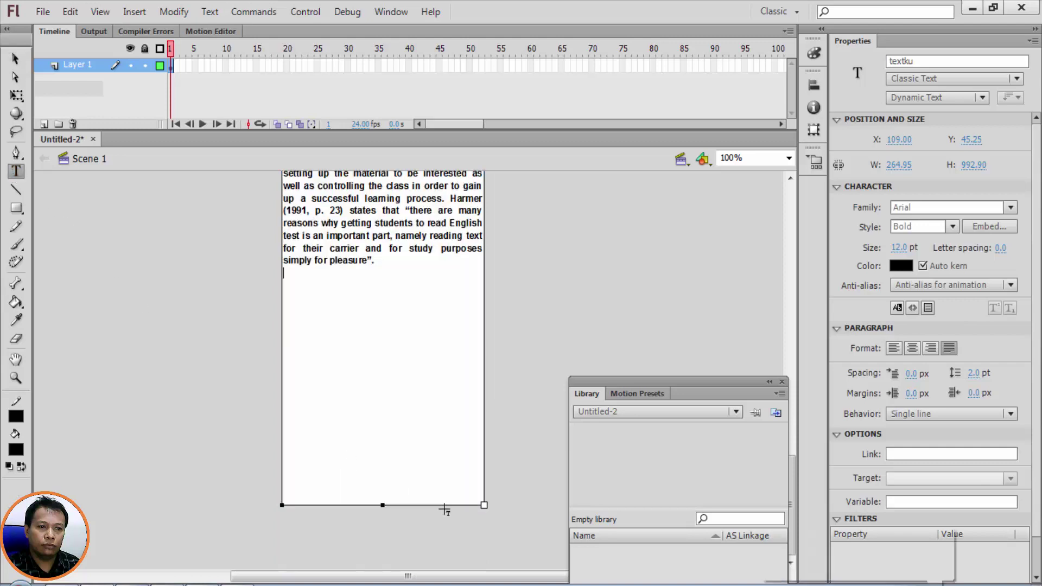
left_click_drag(483, 504, 485, 210)
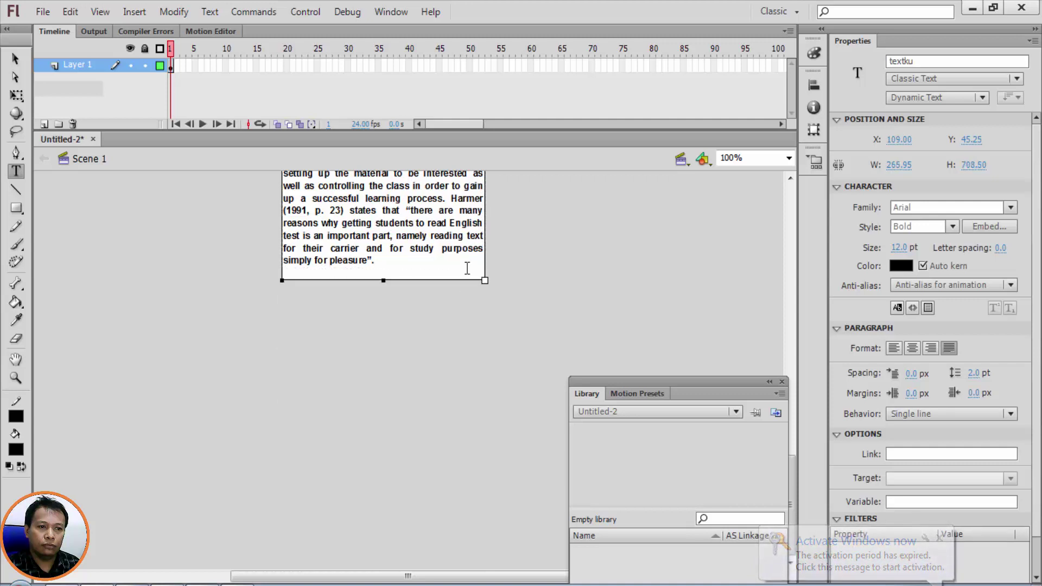
Look over the full length of the textku text in relation to the stage
scroll(461, 307, "up", 3)
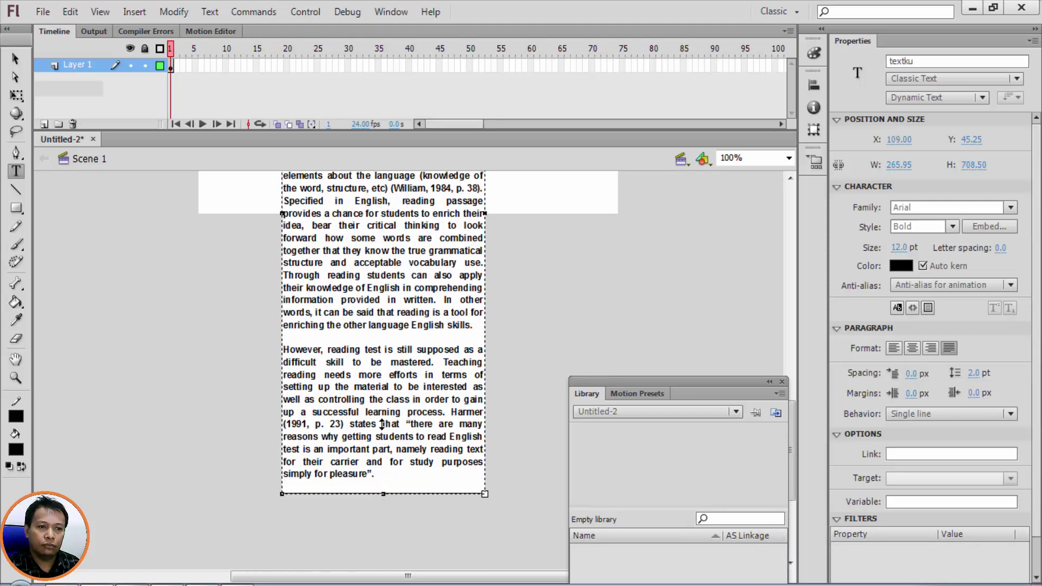
scroll(385, 448, "up", 5)
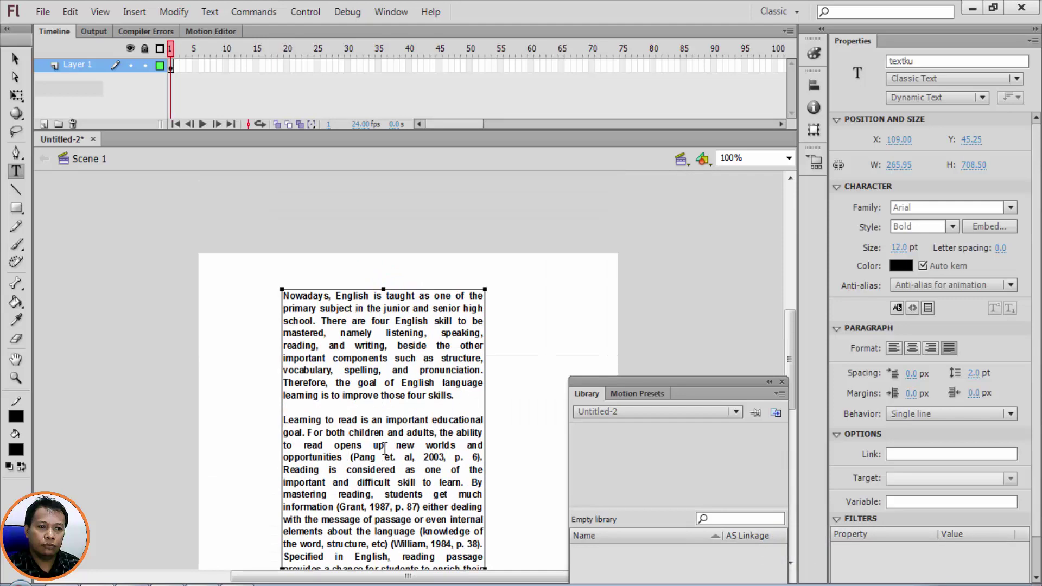
scroll(385, 448, "down", 4)
scroll(385, 448, "up", 4)
scroll(385, 448, "down", 5)
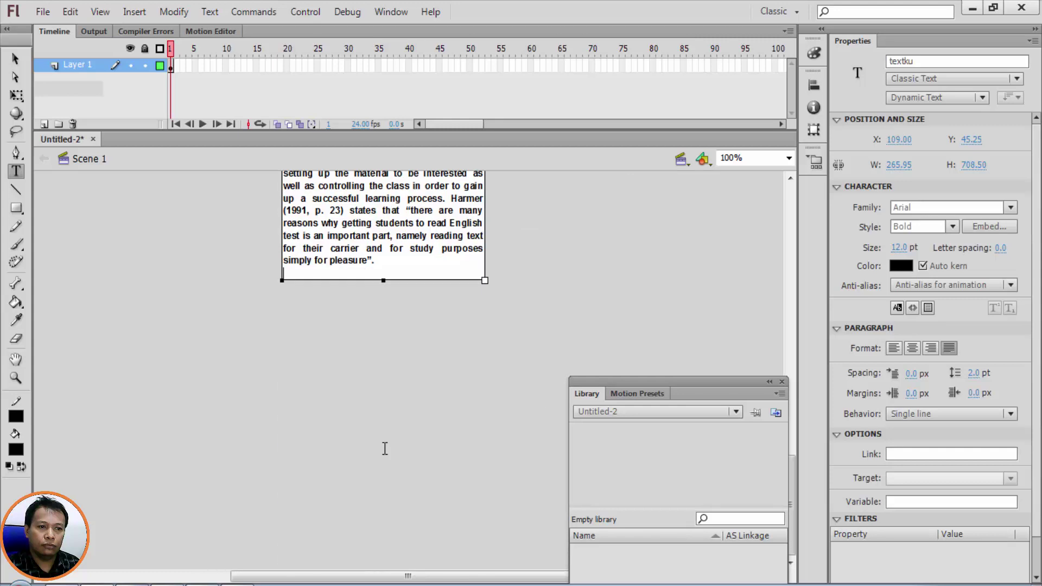
scroll(385, 448, "up", 3)
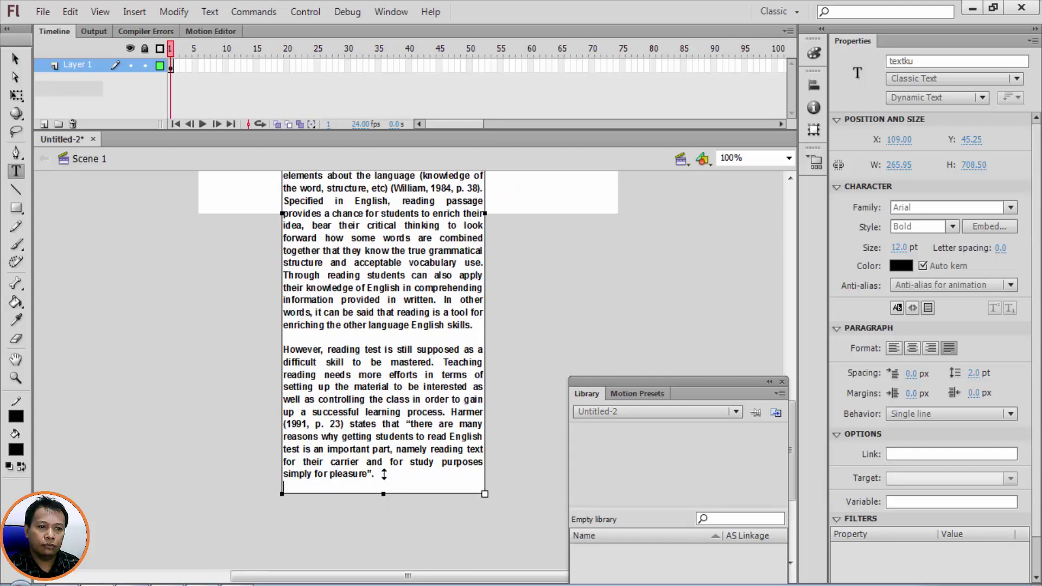
scroll(385, 428, "up", 4)
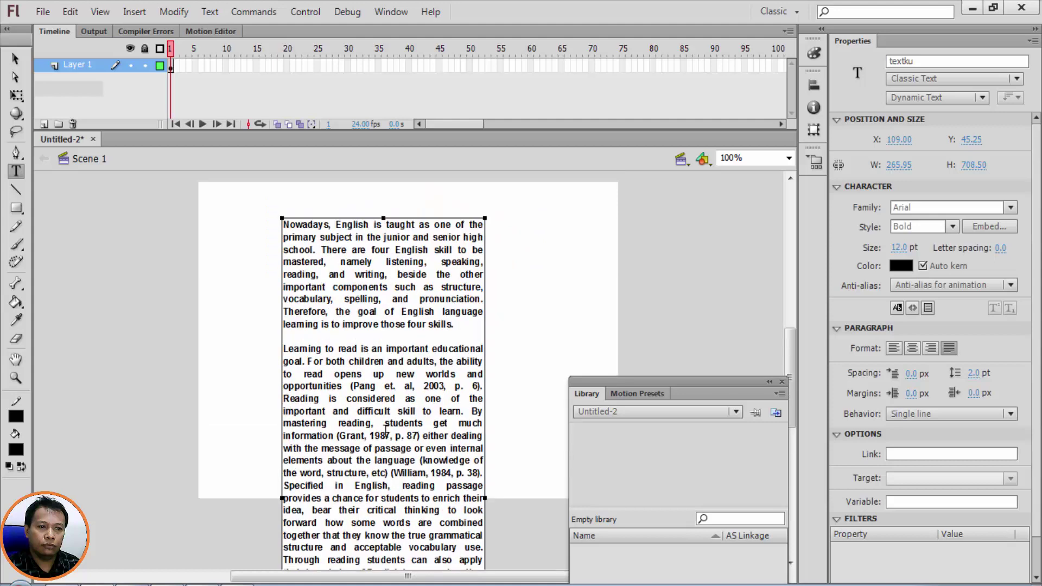
scroll(385, 429, "down", 4)
scroll(385, 429, "up", 5)
scroll(380, 374, "down", 4)
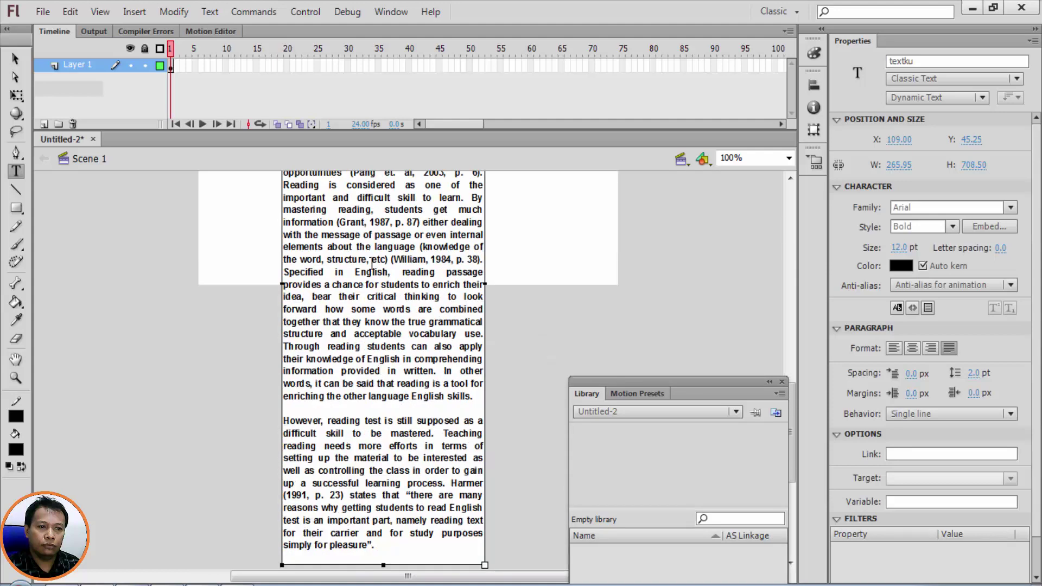
Make the textku dynamic text field scrollable
right_click(378, 259)
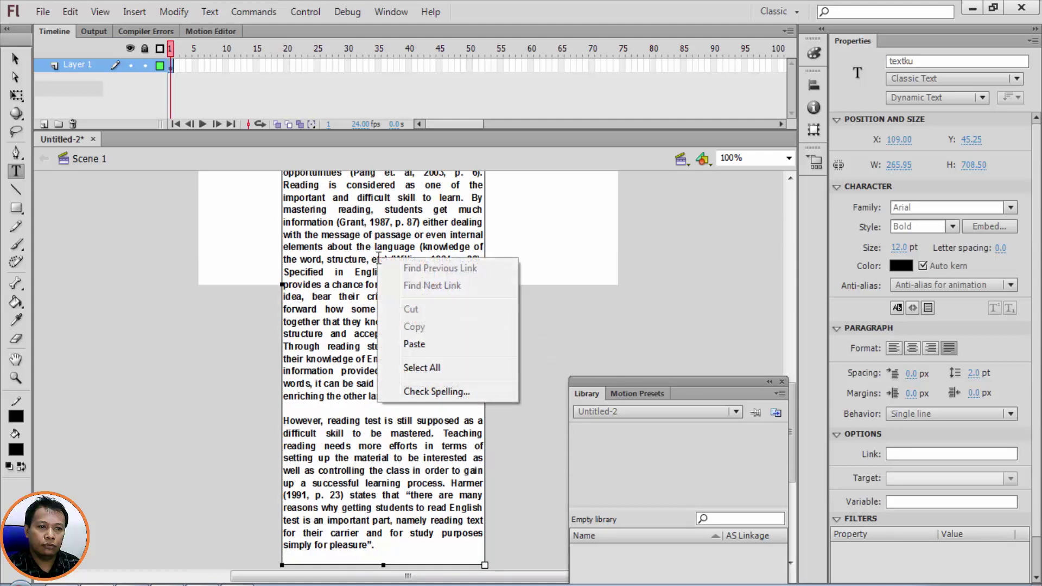
left_click(15, 59)
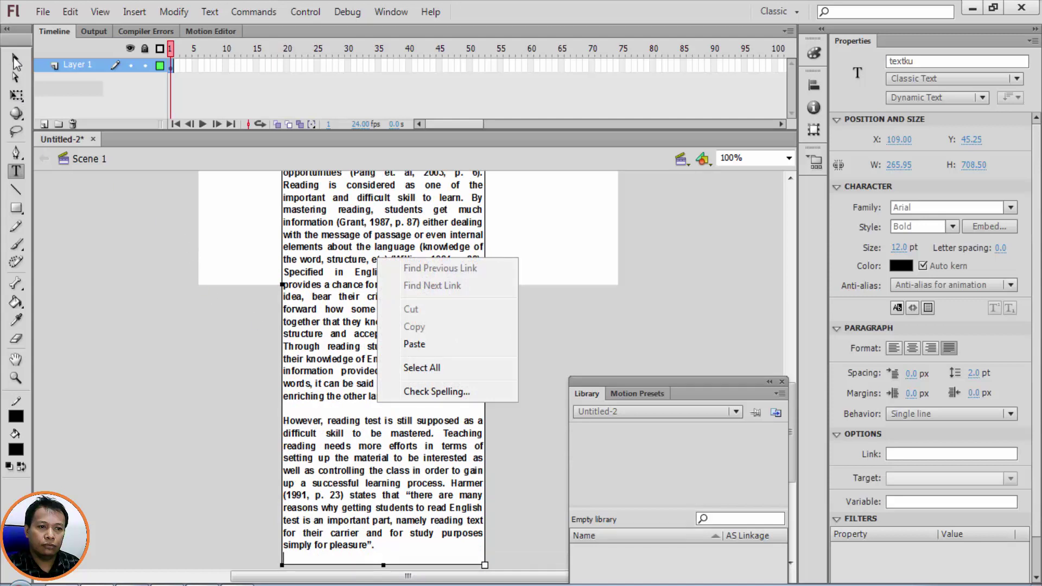
right_click(345, 352)
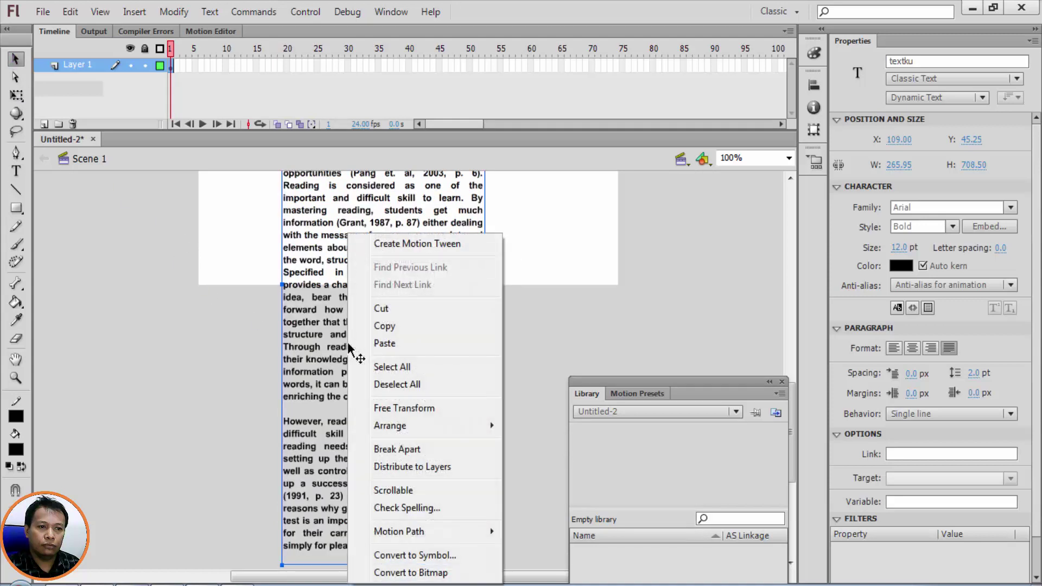
left_click(395, 492)
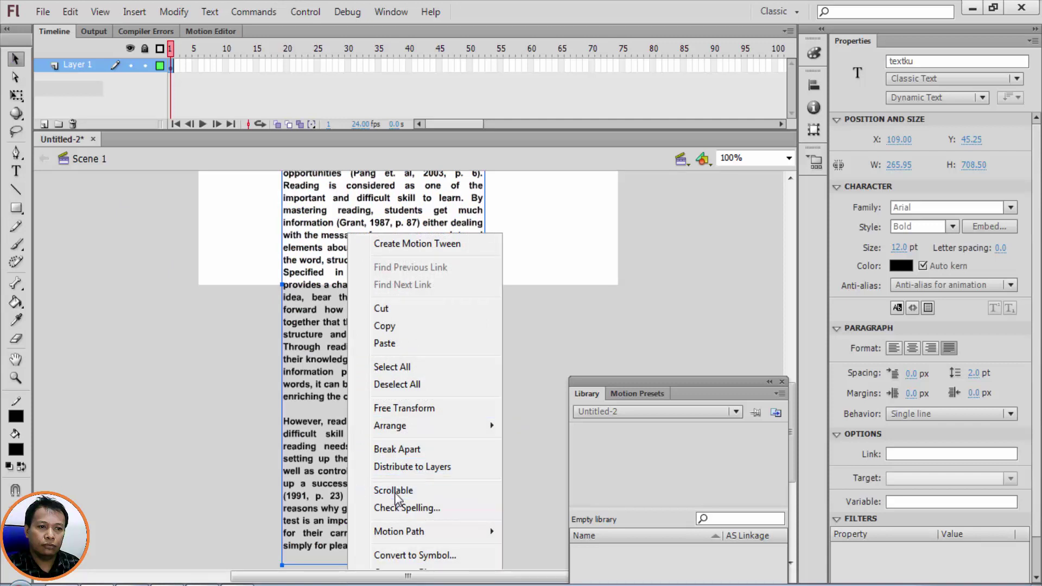
left_click(504, 280)
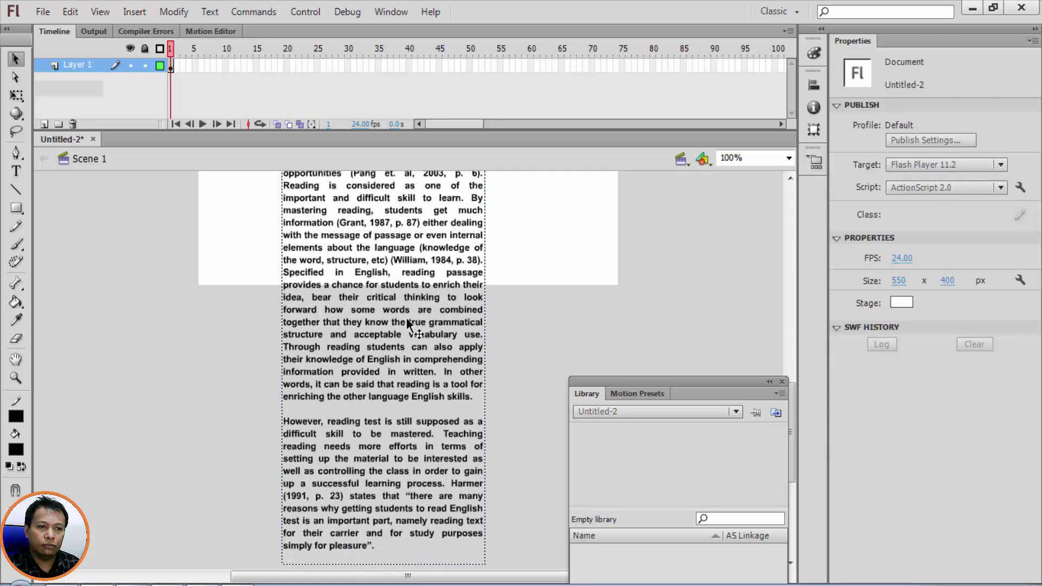
left_click(395, 336)
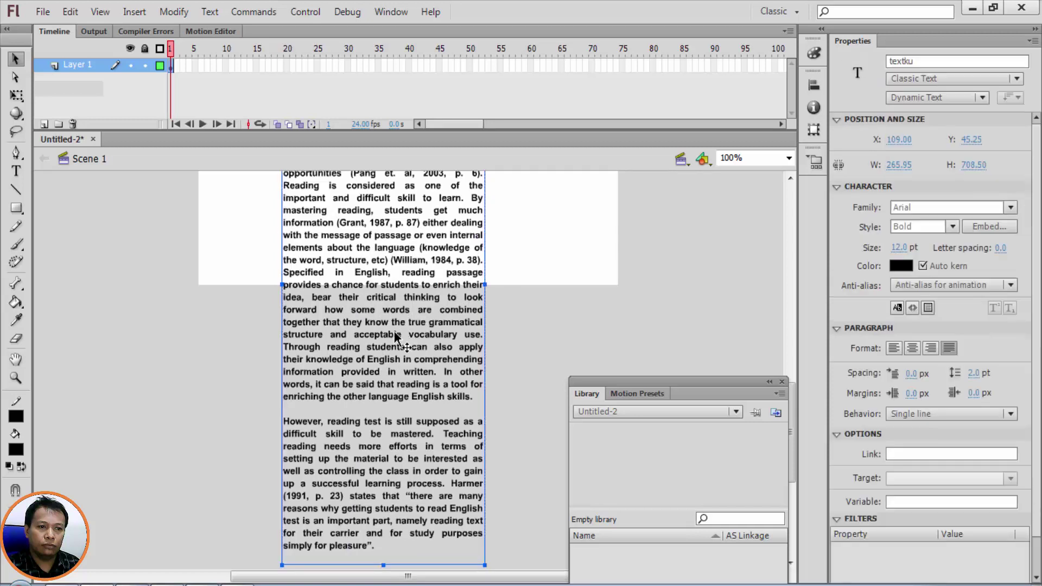
Shrink the textku field with the Text tool to about 318 px high, so it ends inside the stage
left_click(15, 171)
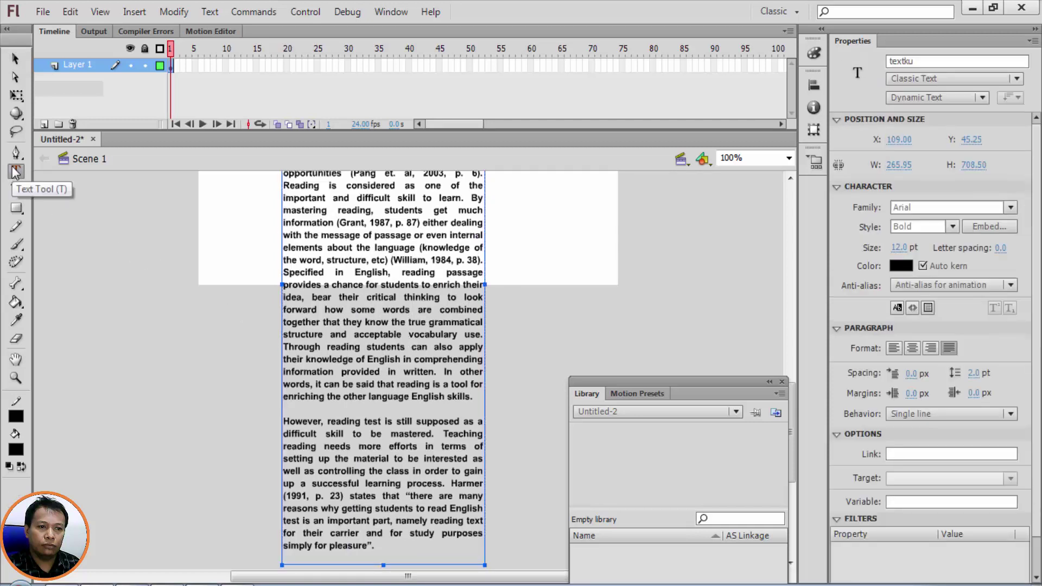
left_click(423, 547)
left_click_drag(490, 569, 485, 257)
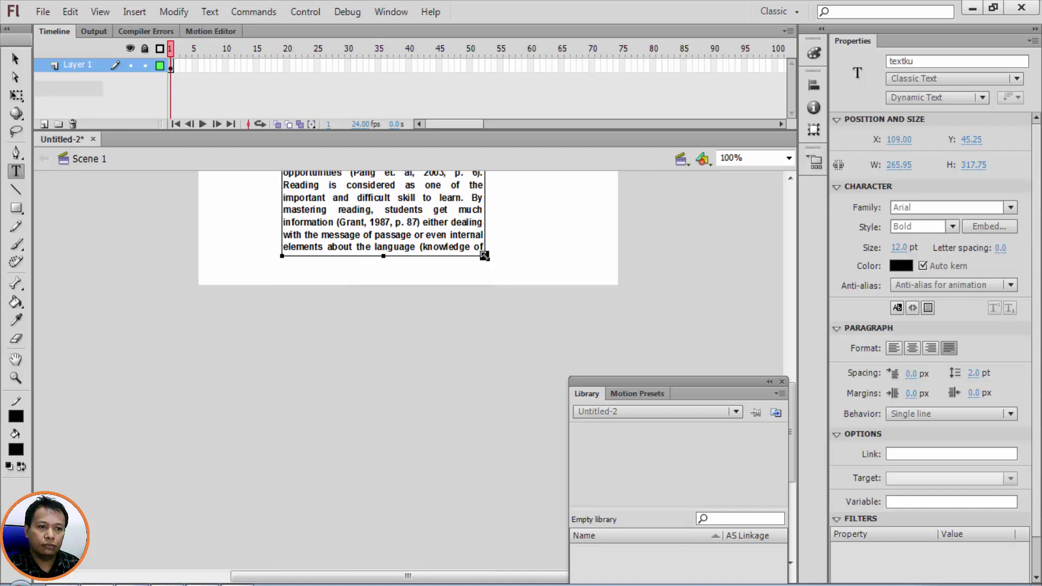
scroll(472, 322, "up", 4)
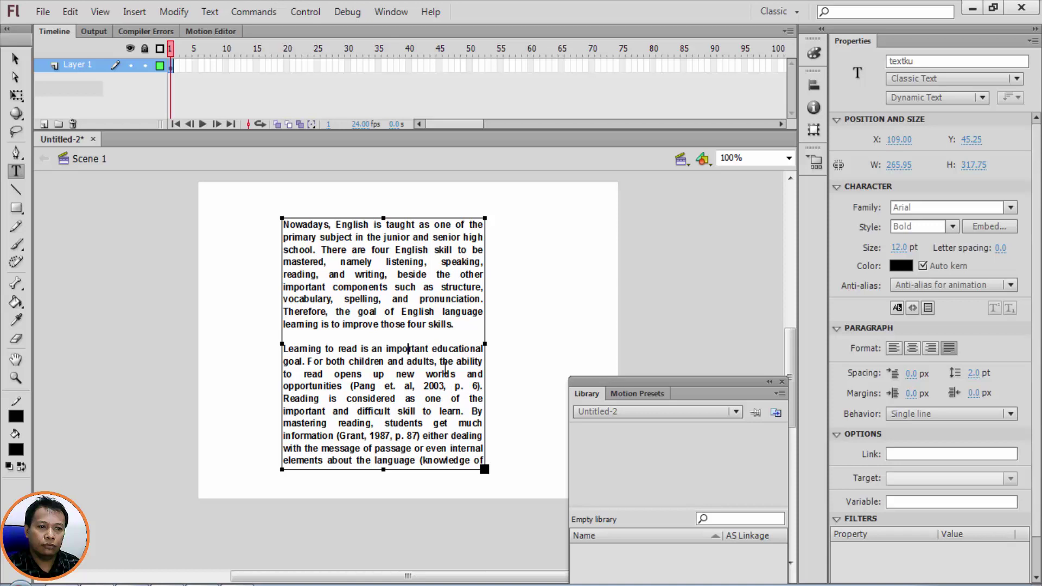
left_click(14, 60)
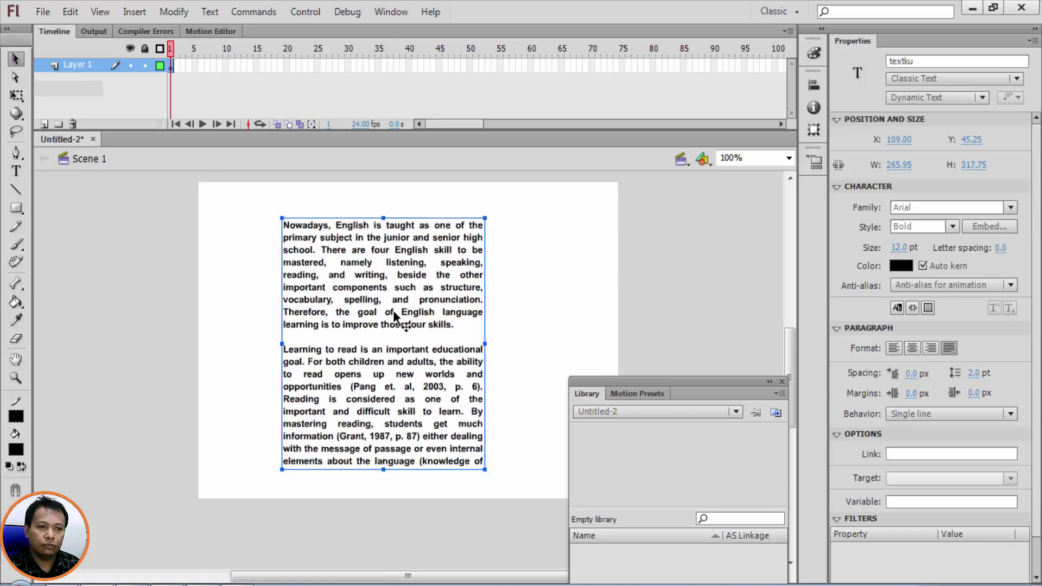
Try the Narrow font style on the textku field
left_click(952, 228)
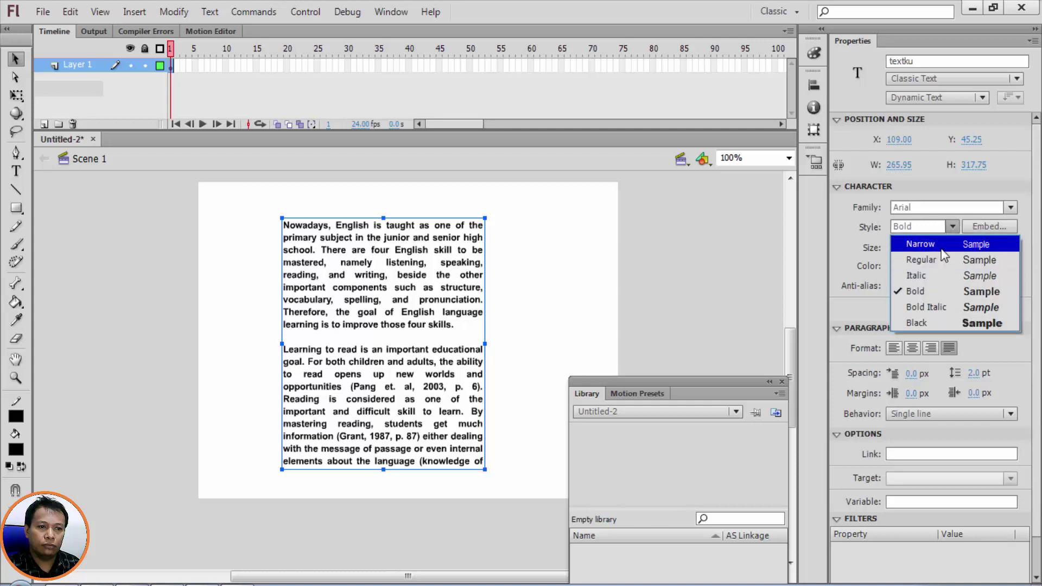
left_click(922, 244)
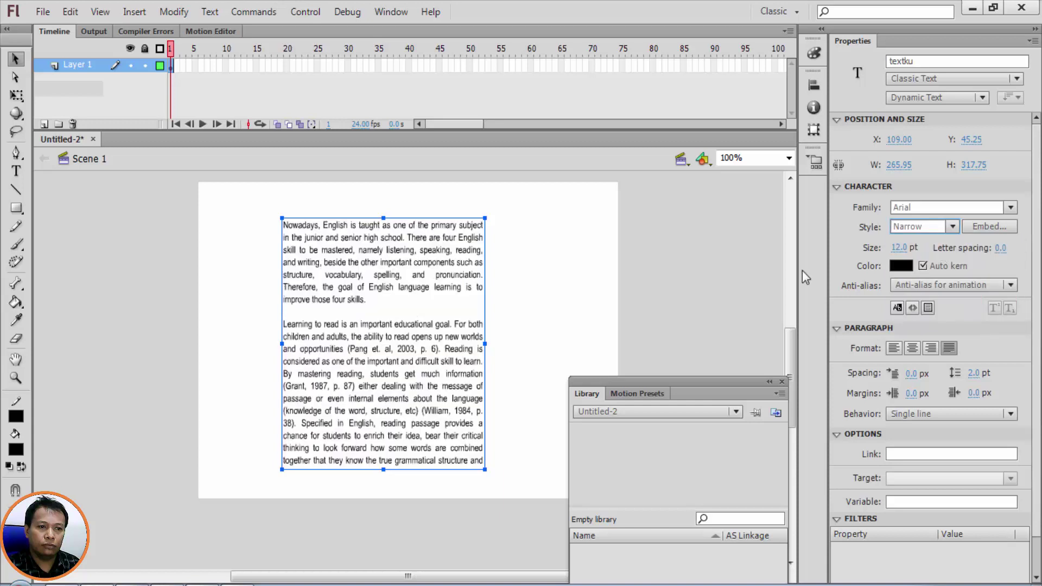
left_click(545, 296)
left_click(424, 328)
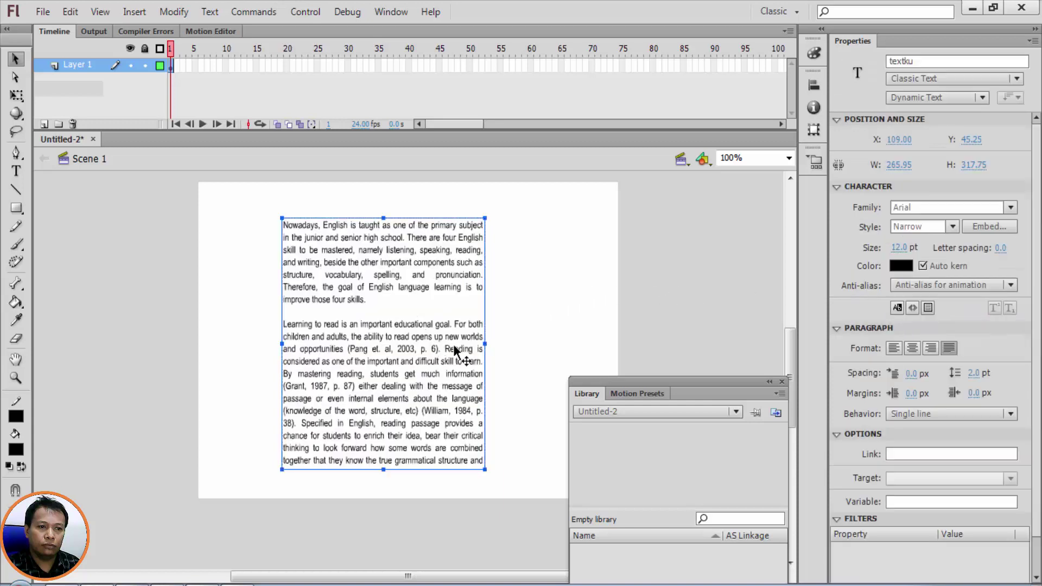
Set the font style of the textku field to Regular
left_click(937, 227)
left_click(963, 261)
left_click(567, 312)
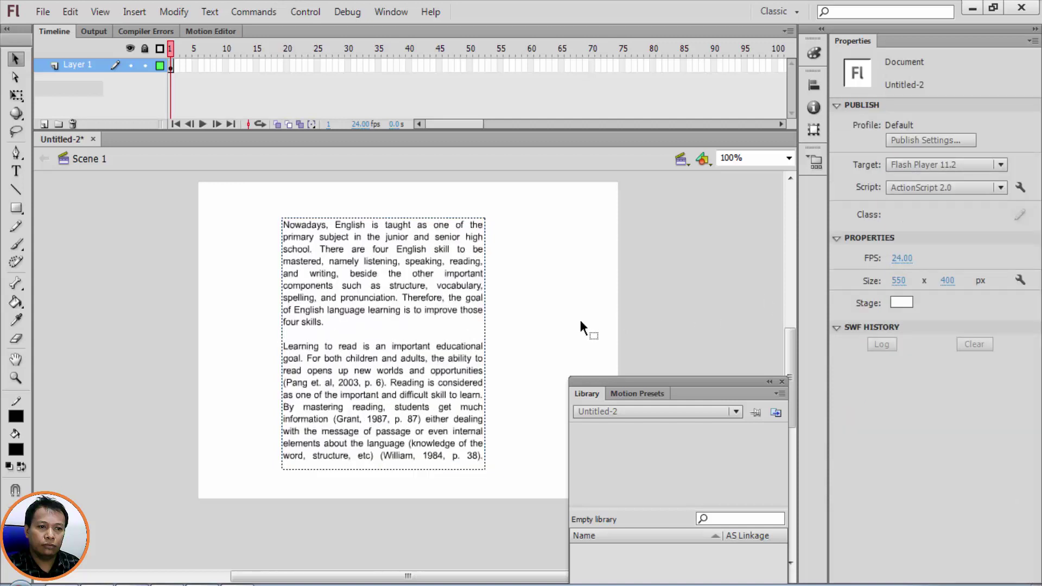
left_click(447, 376)
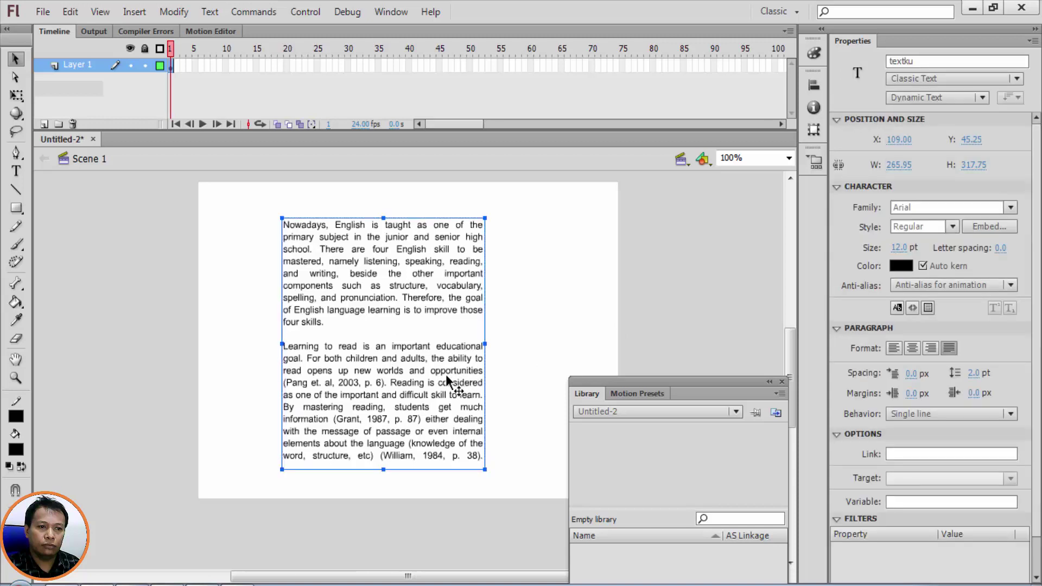
left_click(911, 377)
type("1")
key("Return")
left_click_drag(923, 380, 878, 425)
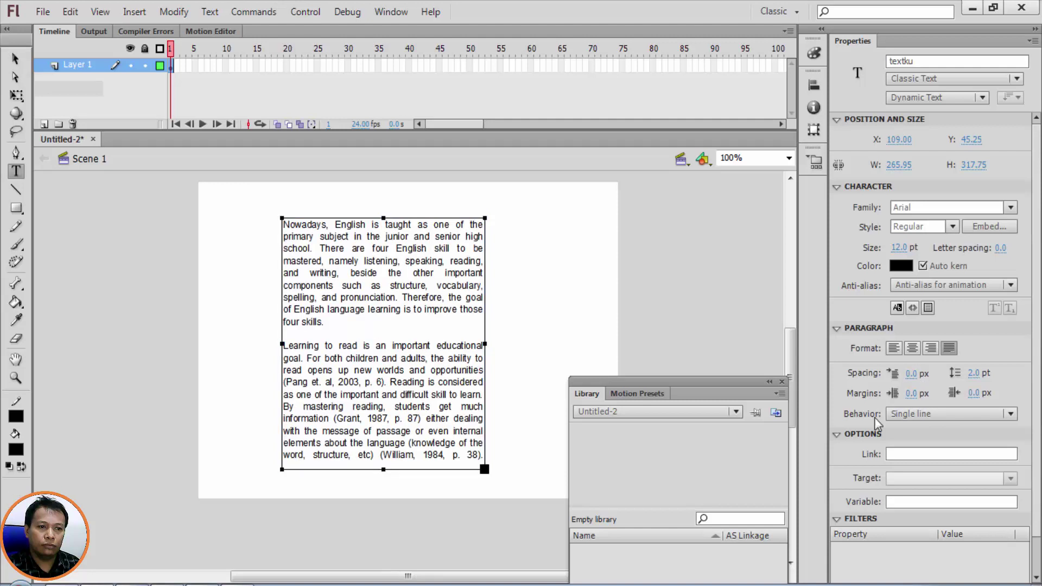
Try line spacings of 25 pt and 11 pt on the textku text
left_click(975, 373)
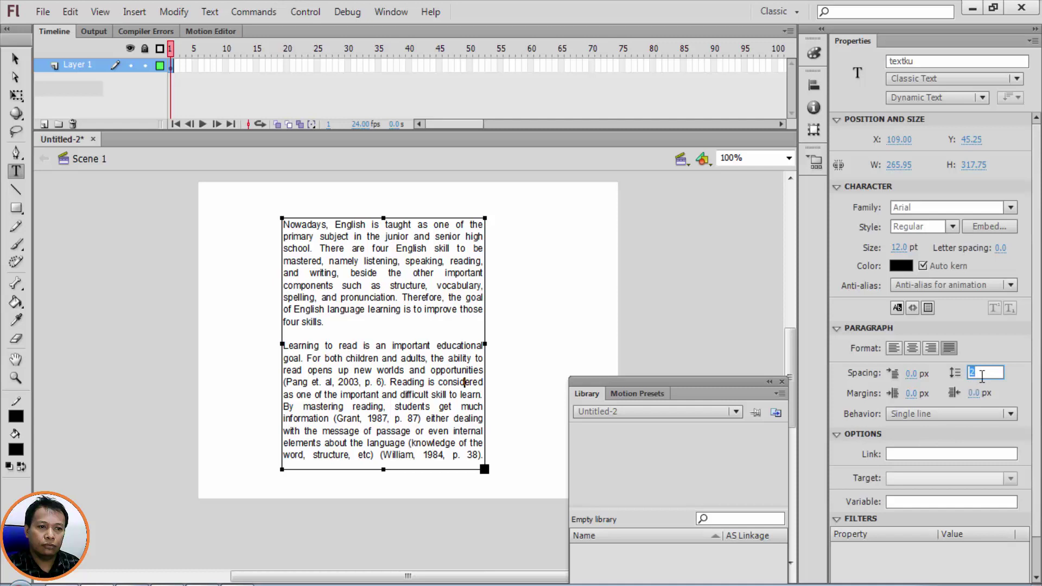
key("Return")
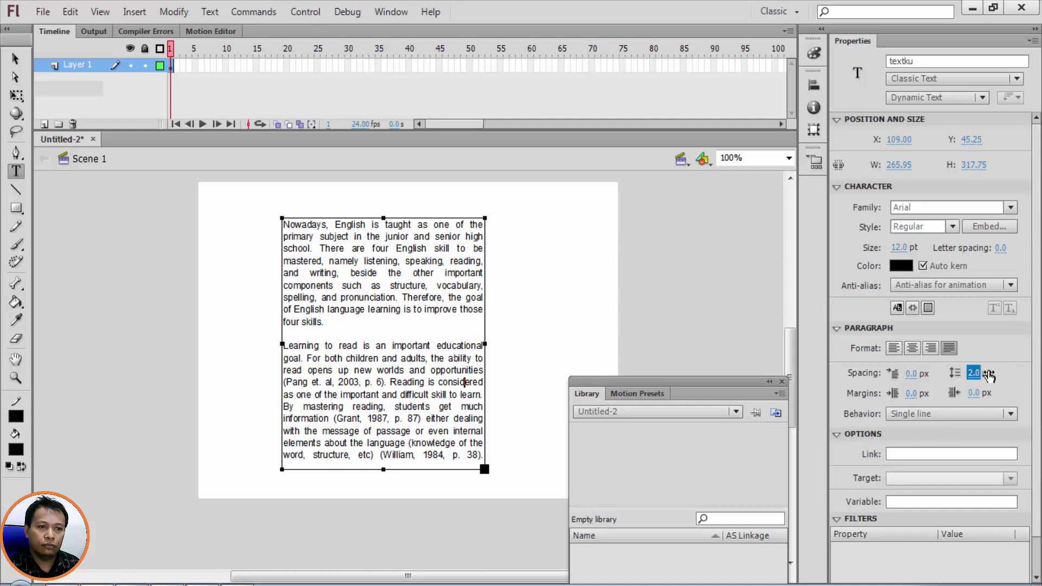
mouse_move(975, 374)
left_mouse_down()
mouse_move(1001, 370)
mouse_move(974, 377)
left_mouse_up()
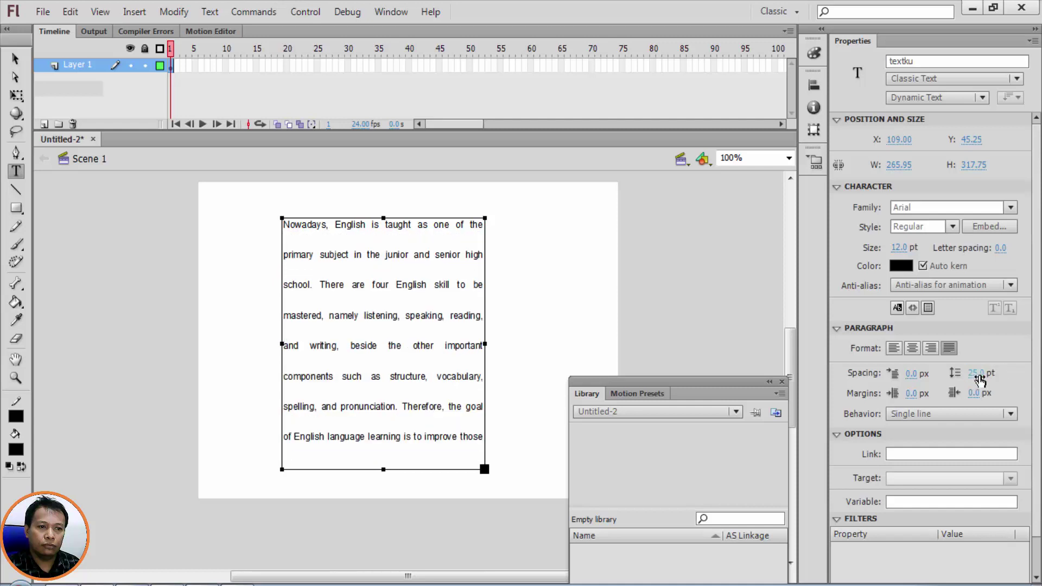
left_click(977, 375)
key("Down")
key("Down")
key("Return")
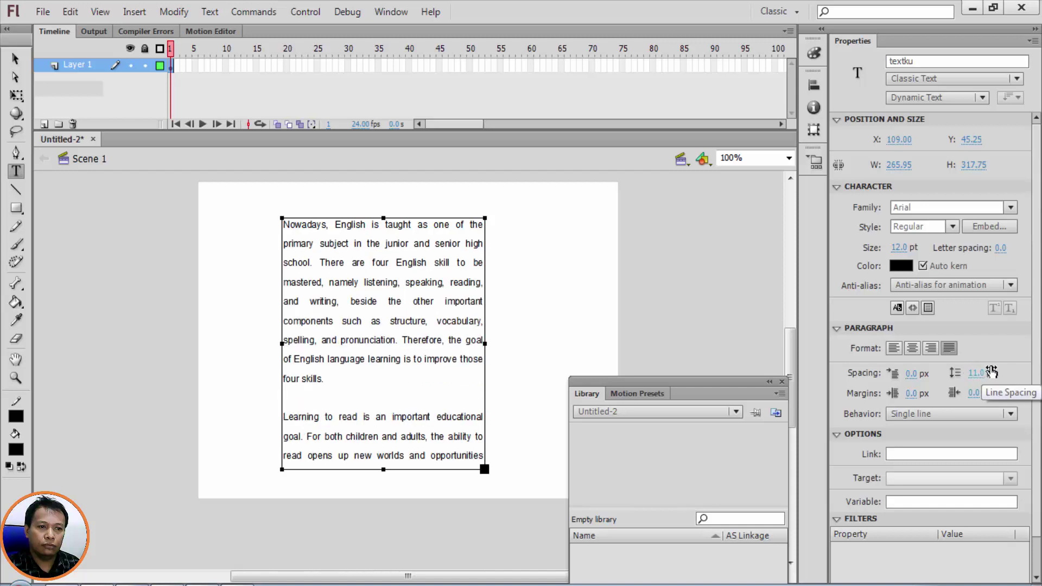
Set the line spacing of the textku text to 8 pt
left_click(977, 373)
key("Down")
key("Down")
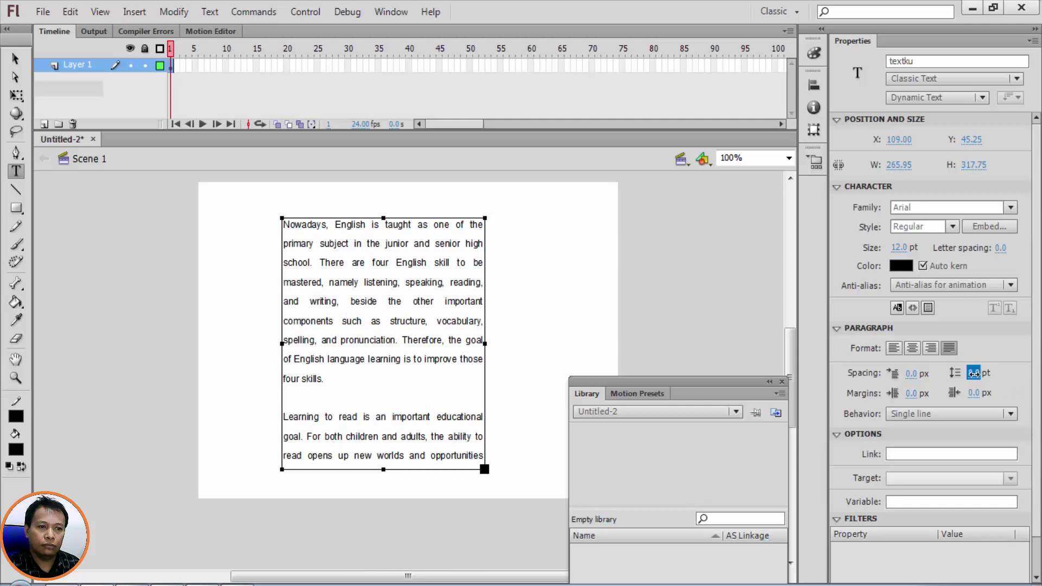
key("Return")
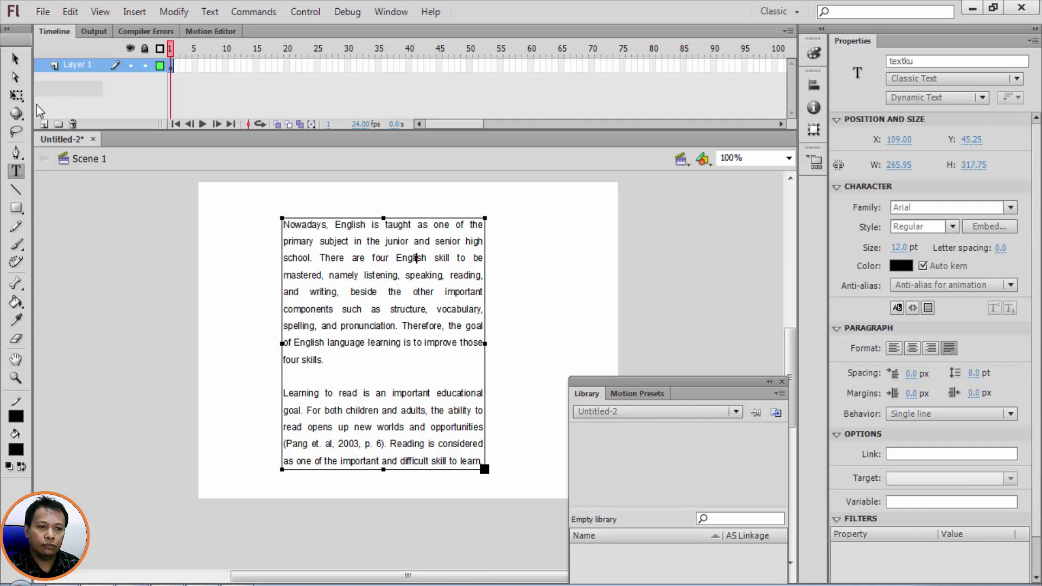
Move the textku field towards the stage's upper-left corner, to about X 62, Y 30, and deselect it
left_click(15, 59)
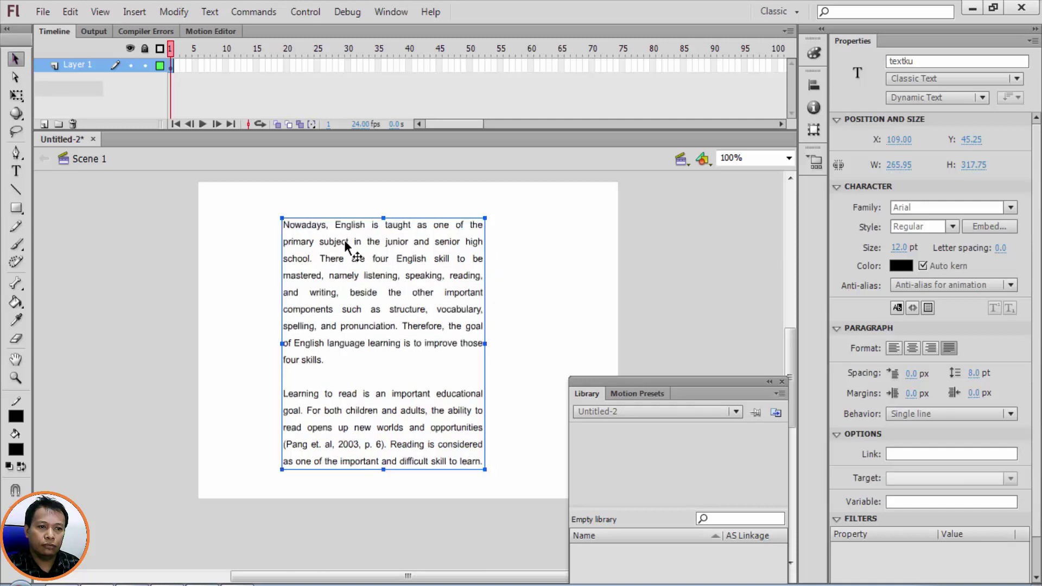
left_click(535, 310)
left_click(444, 326)
left_click_drag(444, 327, 408, 315)
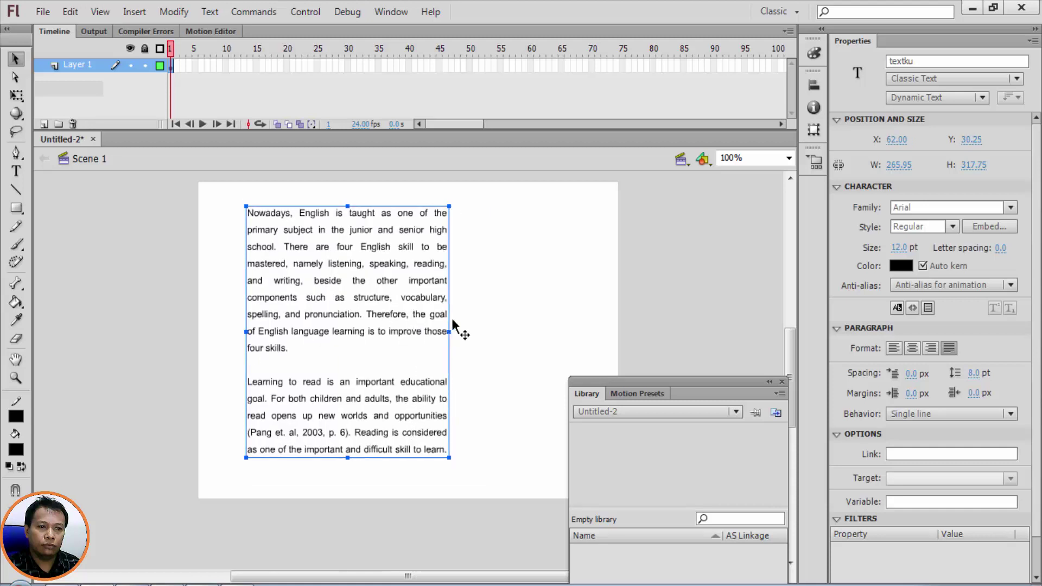
left_click(495, 316)
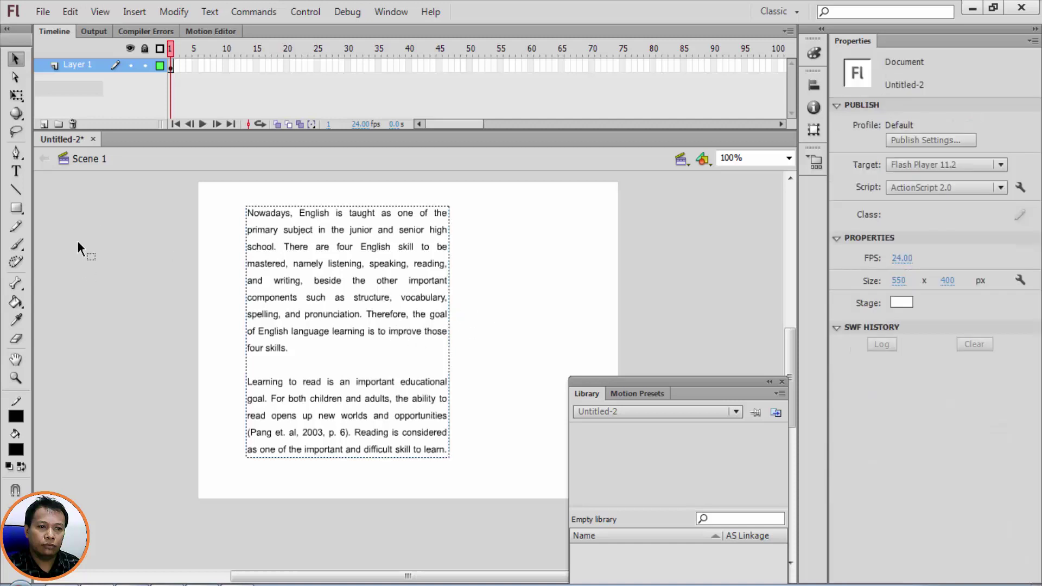
Draw a small black rectangle on the stage just right of the upper part of the textku field
left_click(16, 208)
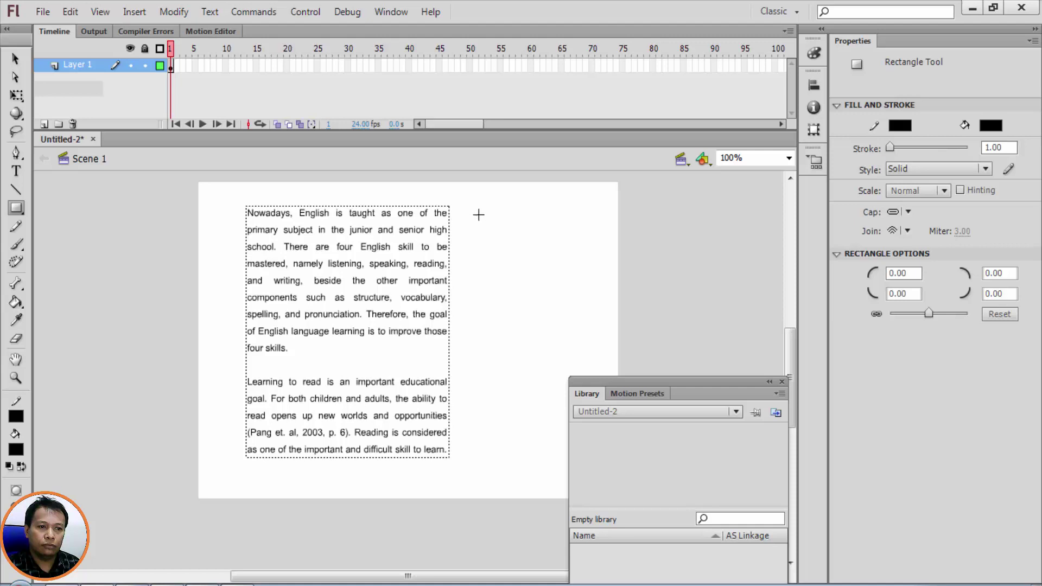
left_click_drag(475, 214, 513, 254)
left_click(16, 58)
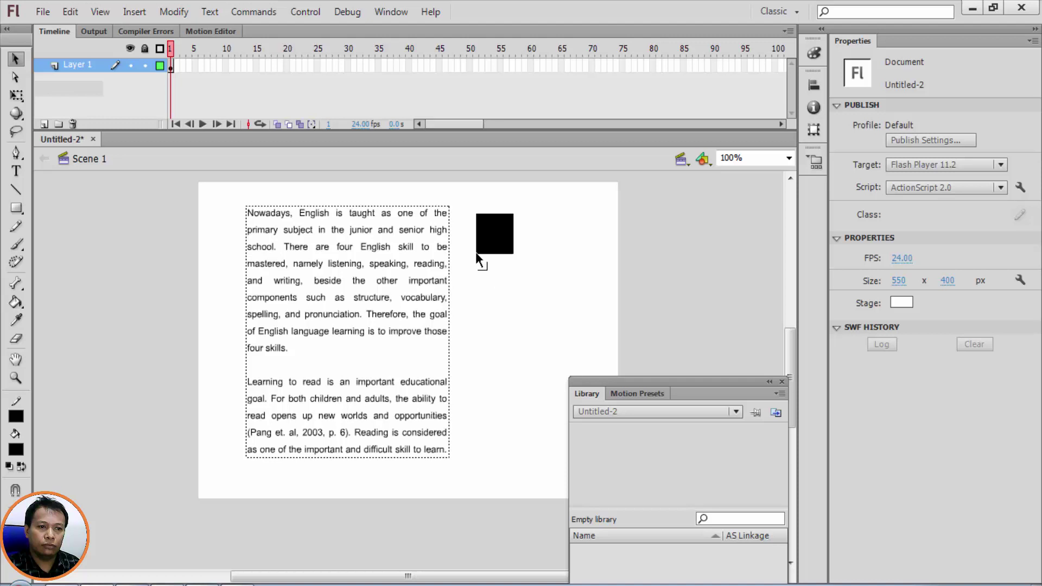
Reshape the black rectangle into a downward-pointing triangle about 48 px wide and 48 px high
left_click_drag(476, 253, 491, 268)
left_click_drag(506, 232, 513, 221)
left_click(512, 219)
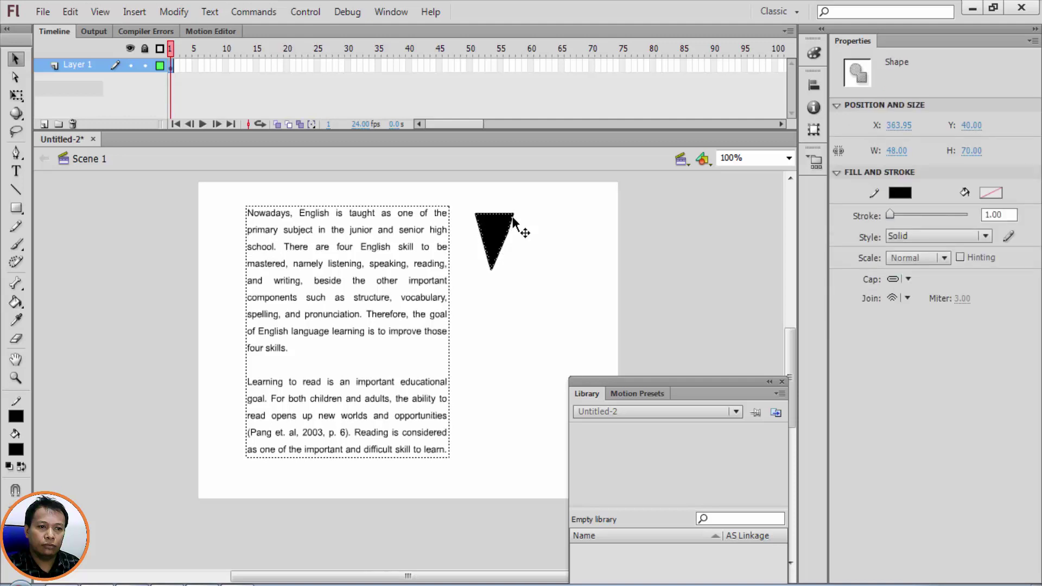
left_click(519, 265)
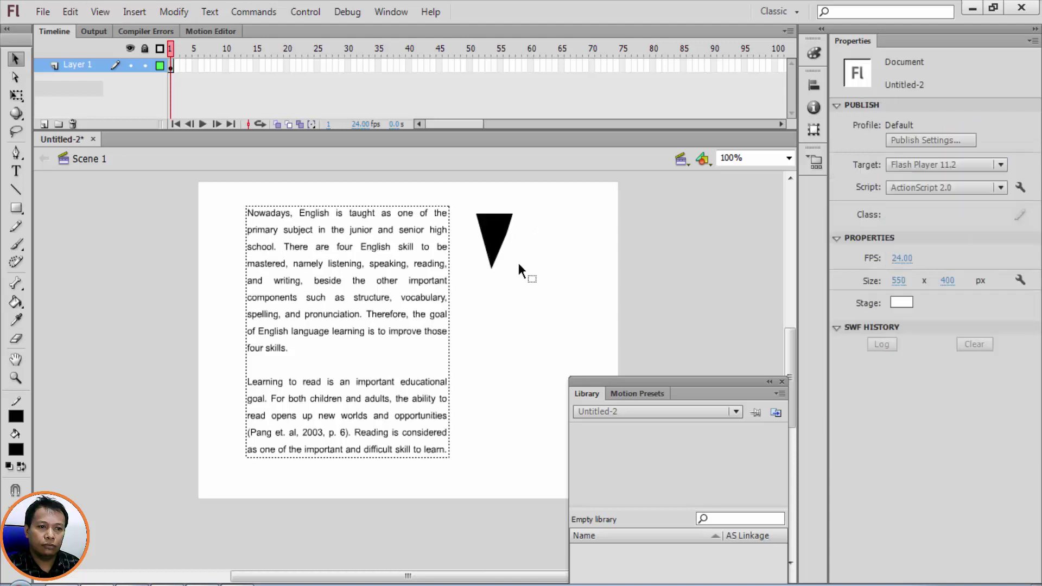
left_click_drag(493, 269, 509, 230)
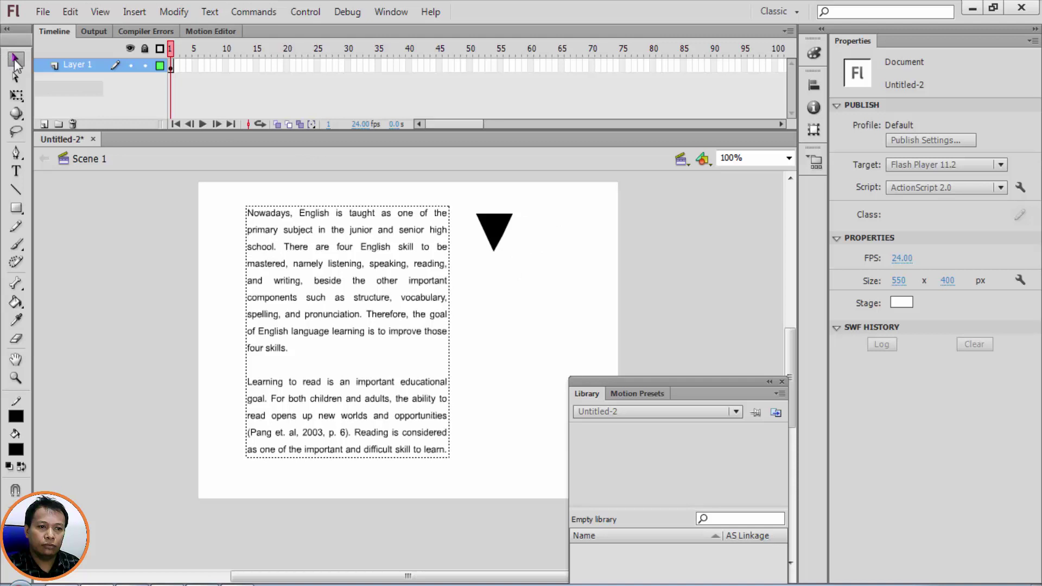
Place a duplicate of the black triangle directly below it, beside the lower part of the text field, at about X 364, Y 266
left_click(497, 236)
right_click(497, 236)
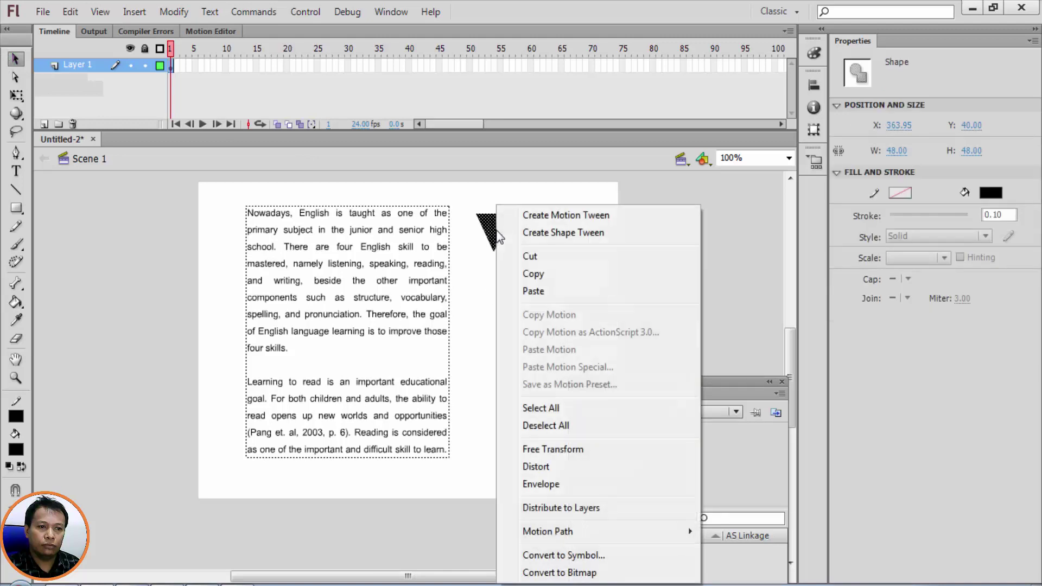
left_click(488, 287)
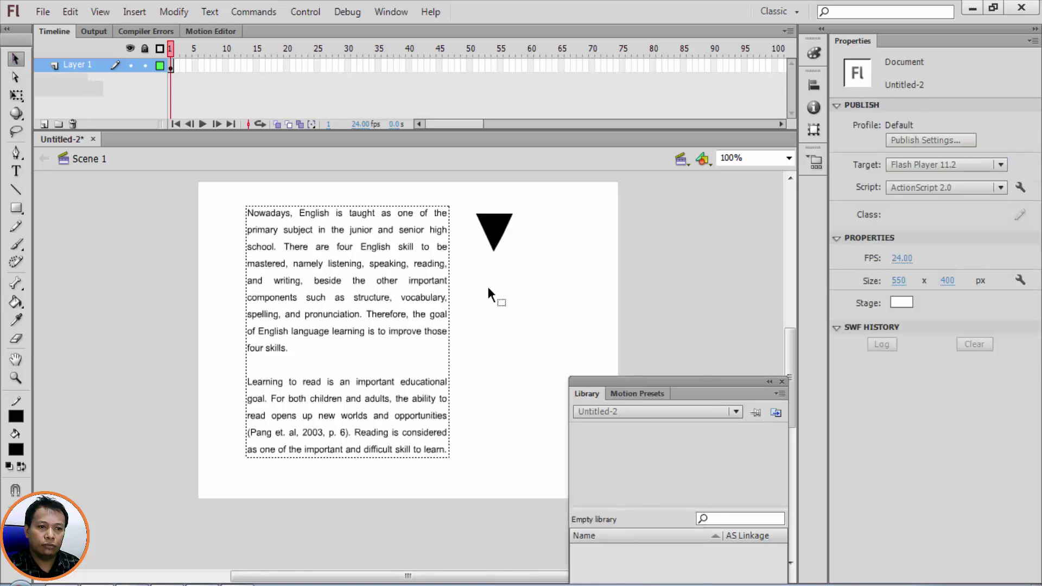
right_click(487, 287)
left_click(525, 351)
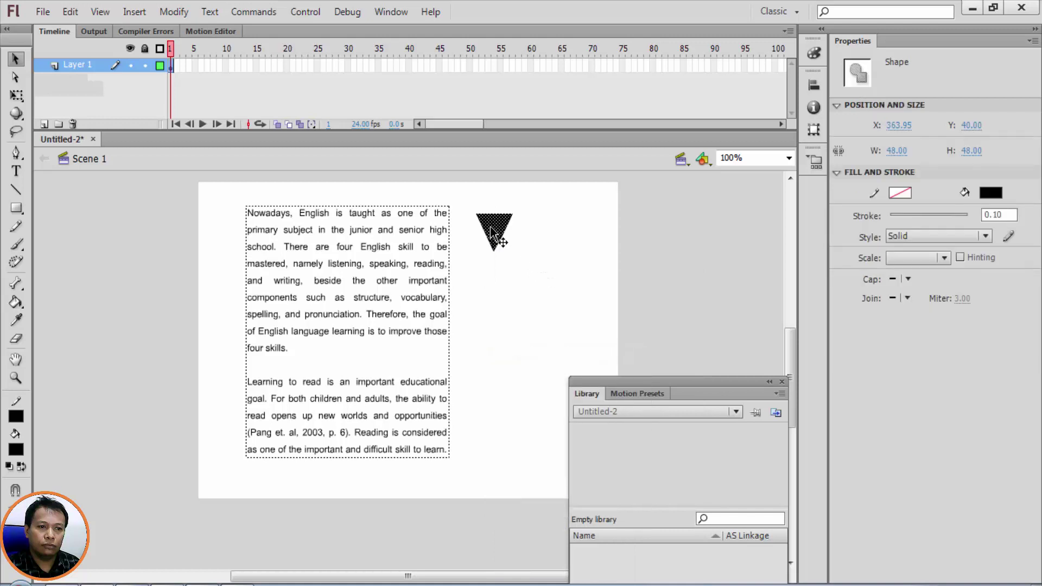
left_click_drag(494, 239, 492, 408)
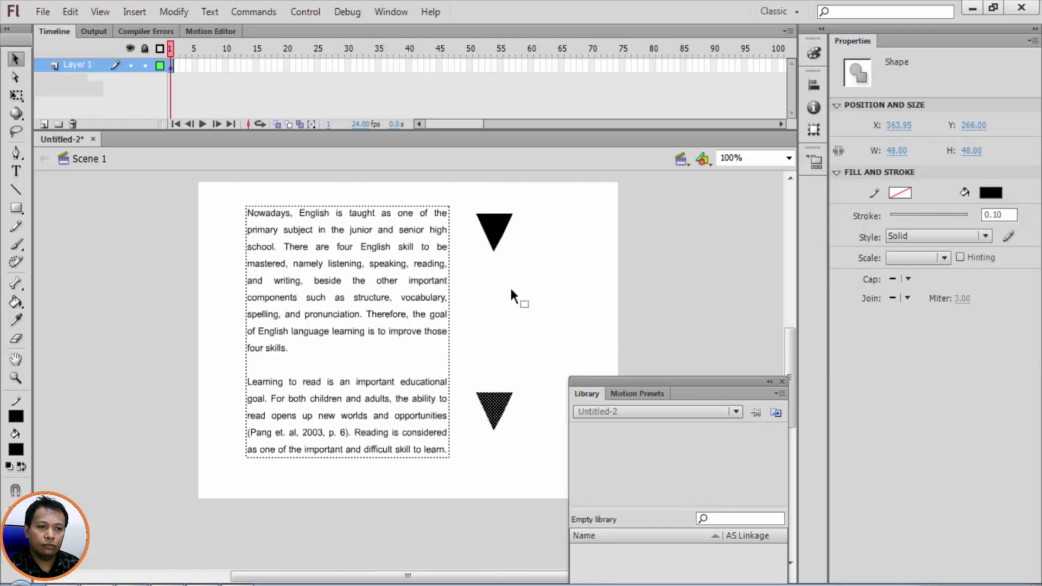
Rotate the upper triangle by about 180° with Free Transform so it points upward, and deselect it
left_click(501, 236)
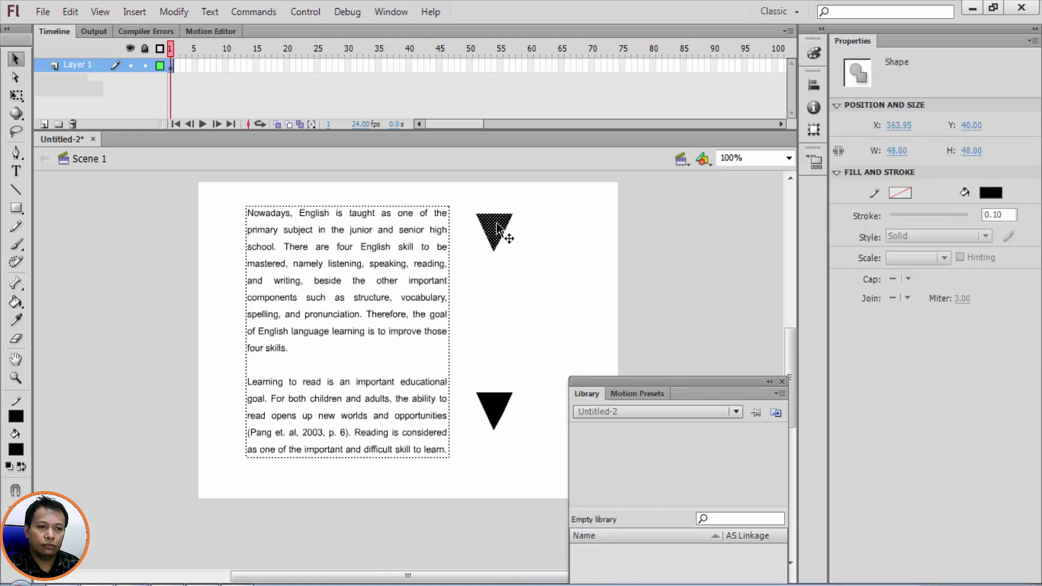
left_click(17, 95)
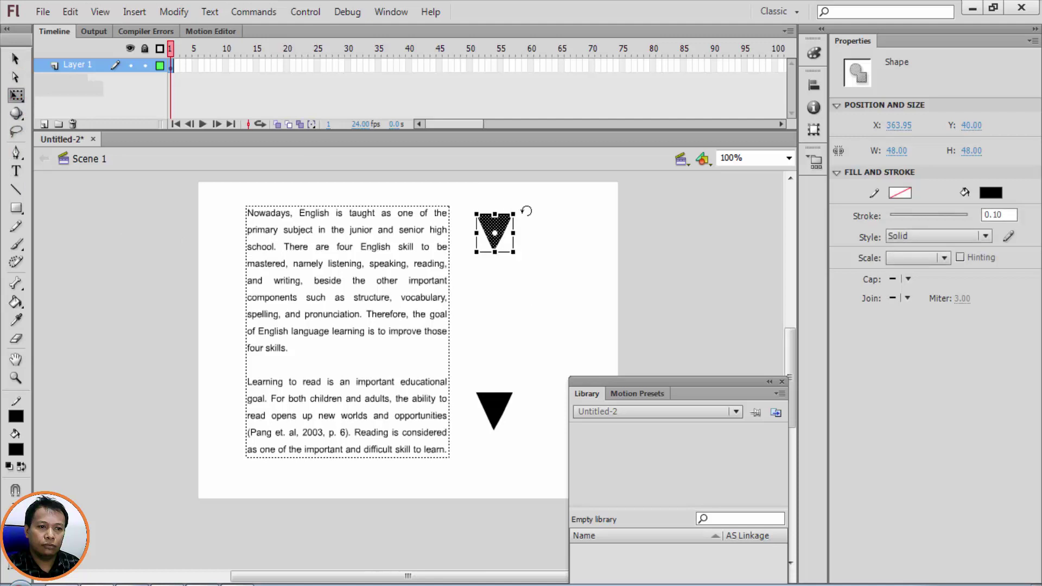
left_click_drag(528, 210, 463, 270)
left_click(512, 282)
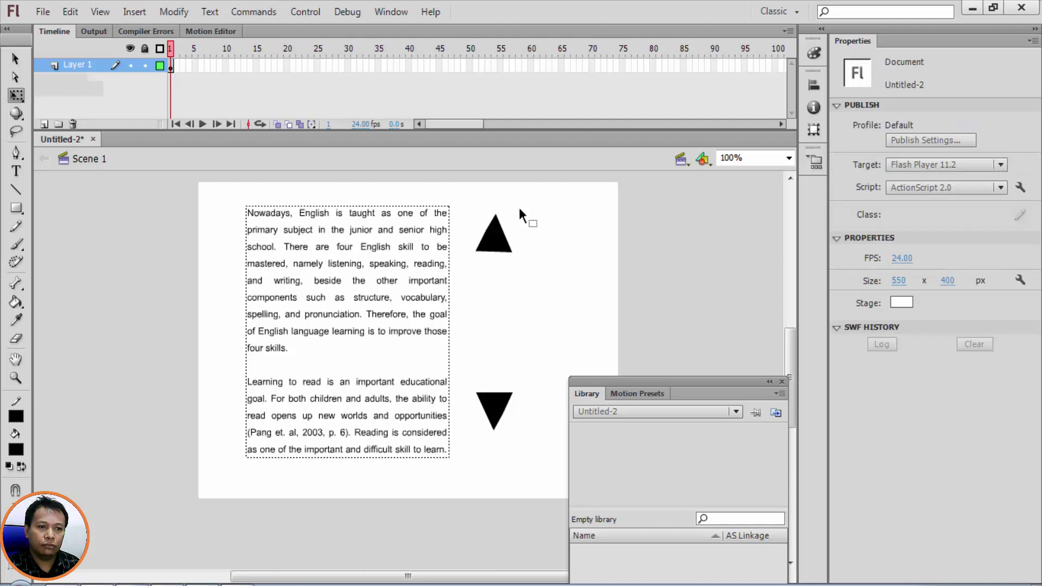
Convert the upper triangle to a Button symbol named A
left_click(492, 232)
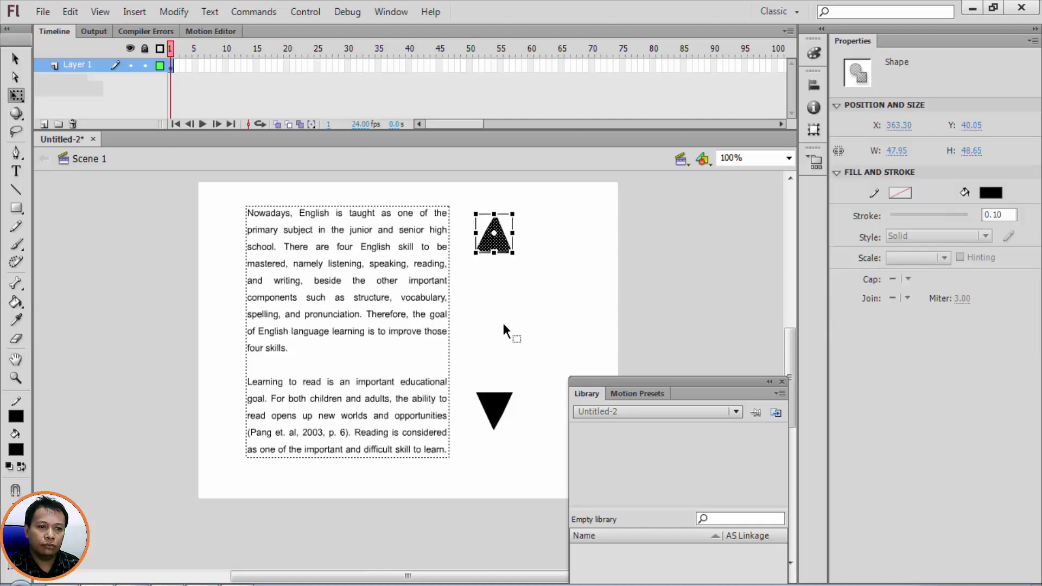
right_click(498, 249)
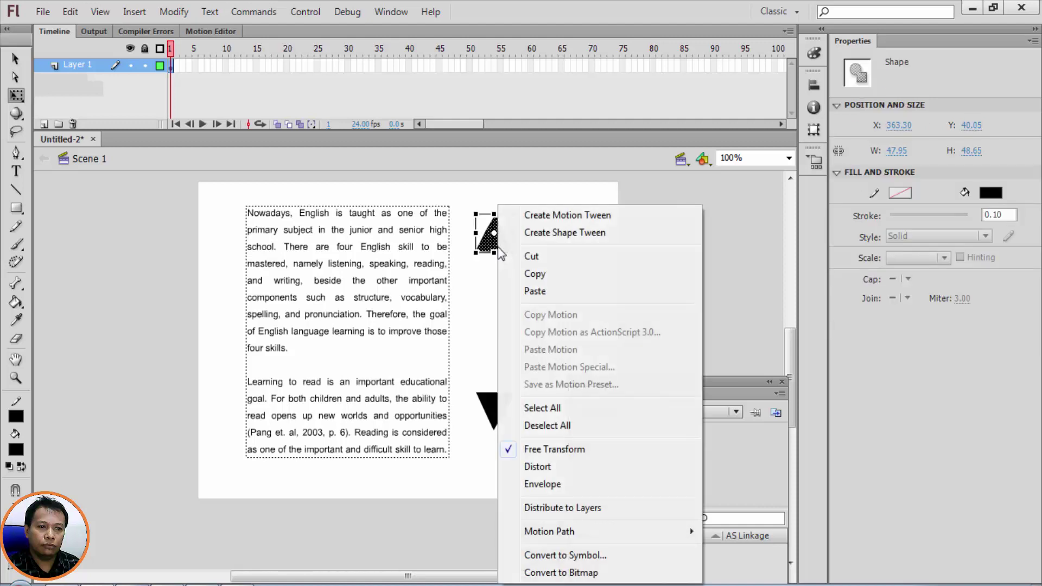
left_click(585, 555)
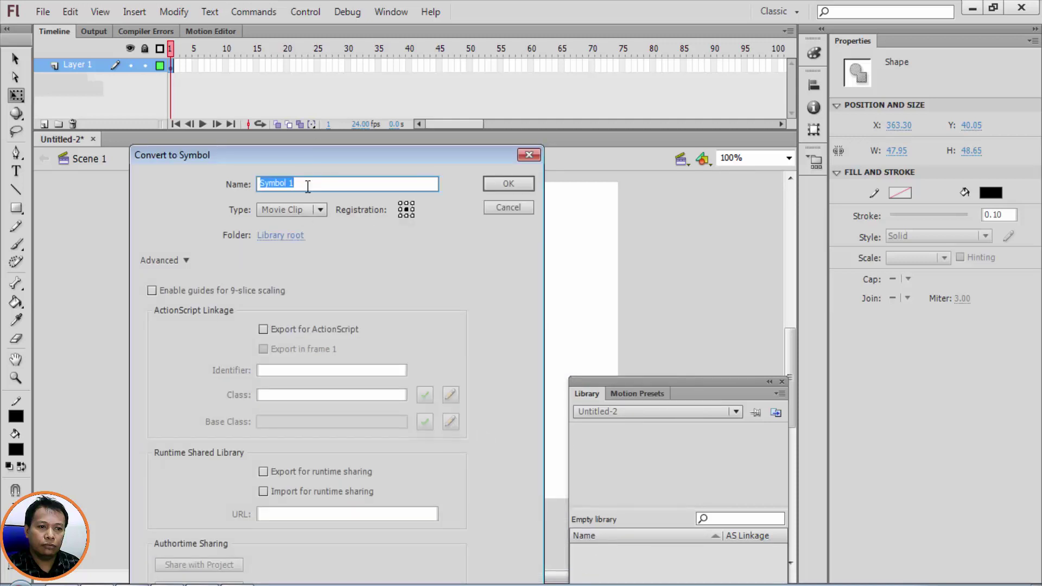
type("A")
left_click(290, 209)
left_click(291, 239)
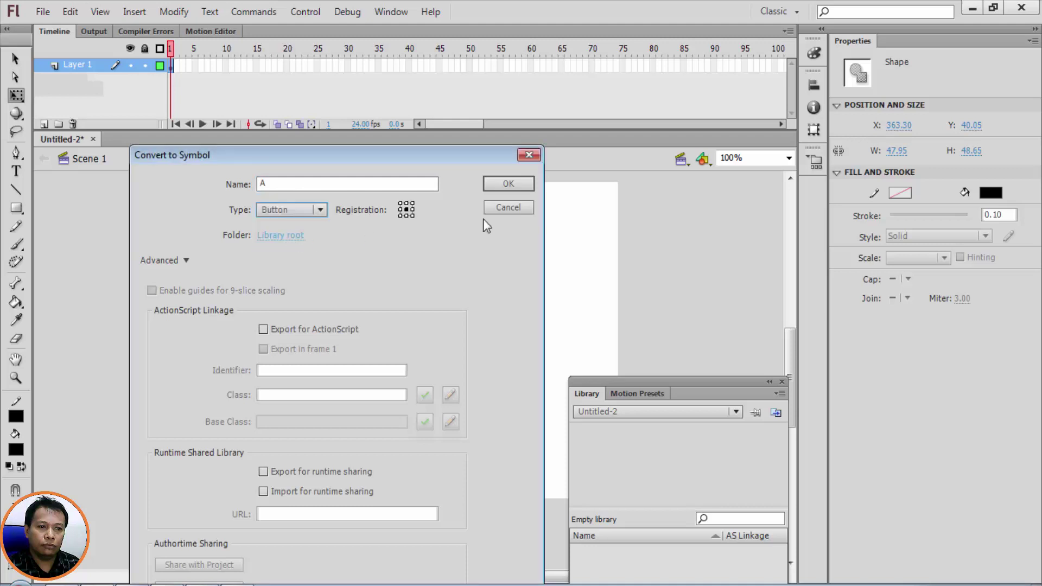
left_click(513, 185)
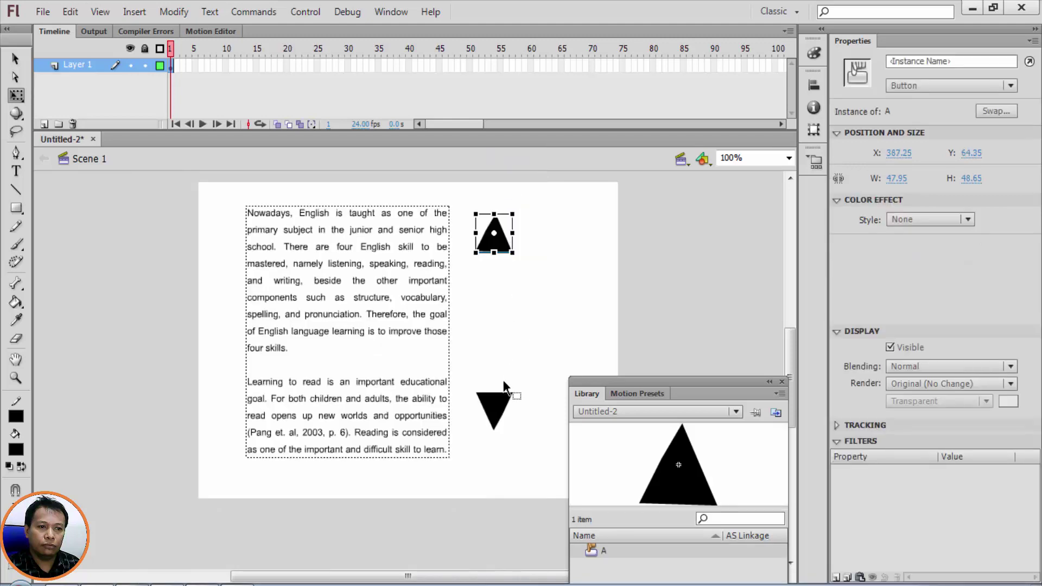
Convert the lower triangle to a Button symbol named B
left_click(493, 414)
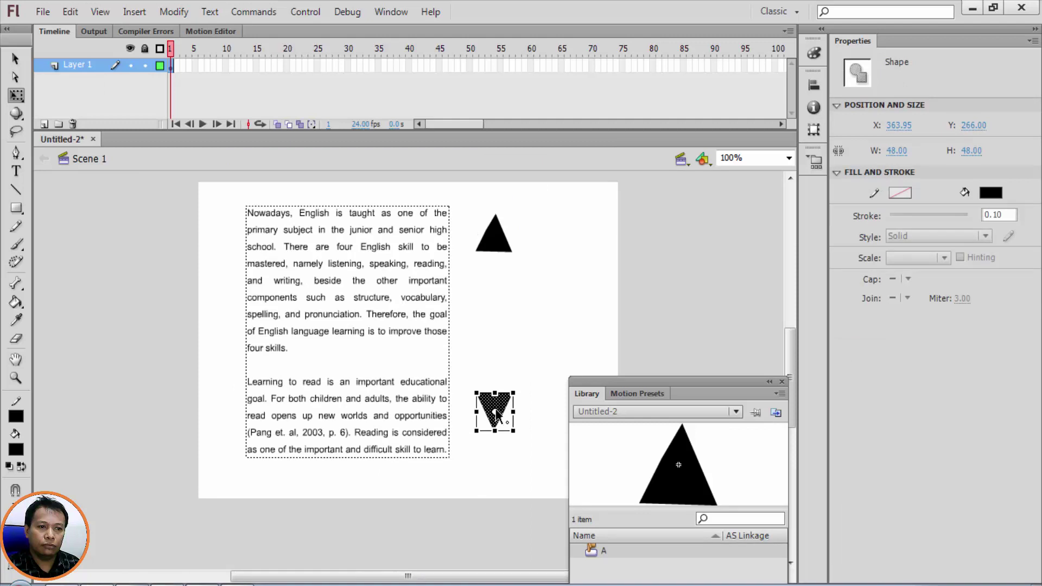
right_click(497, 414)
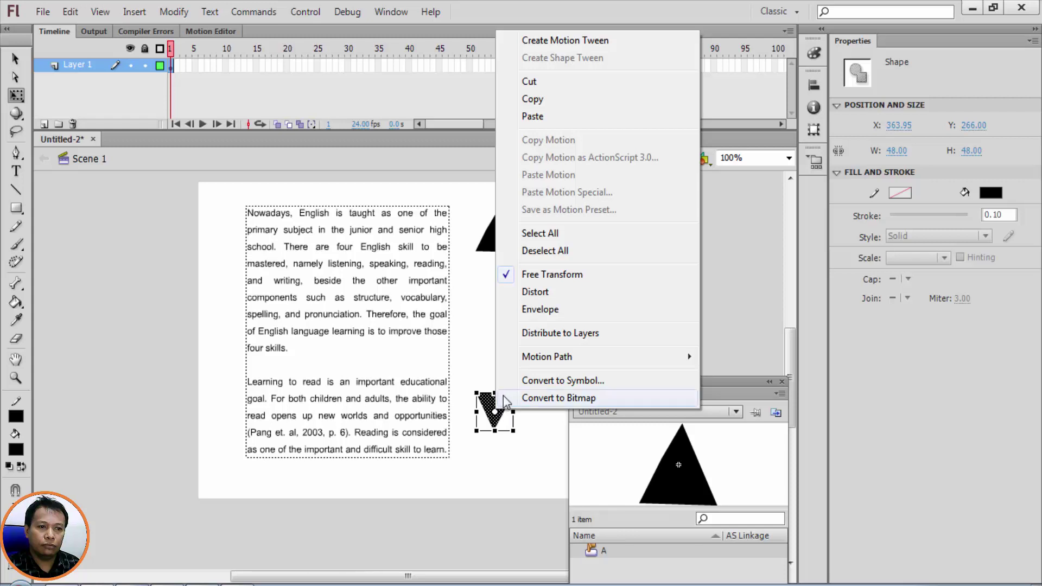
left_click(551, 381)
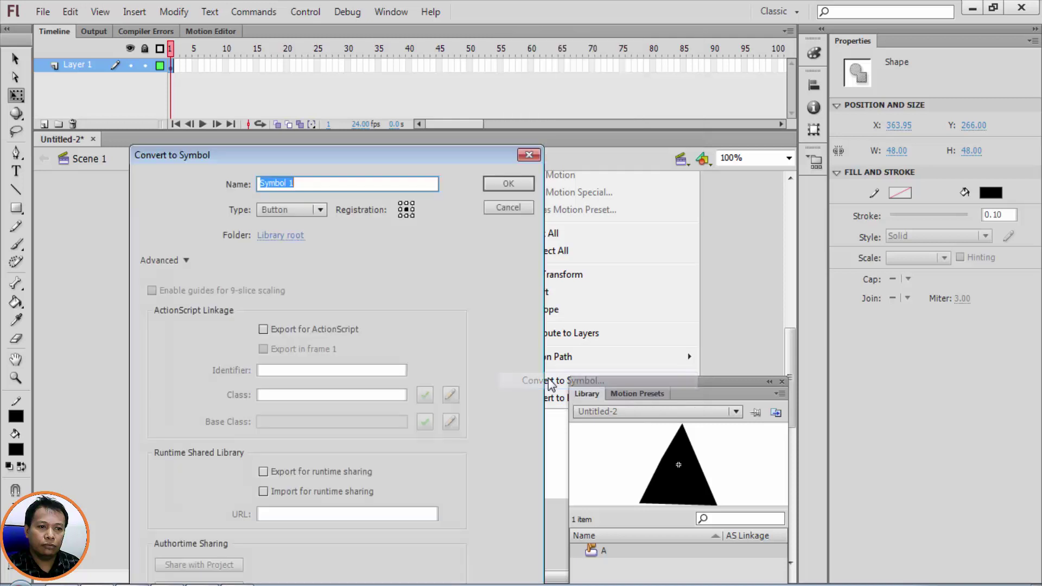
left_click(271, 210)
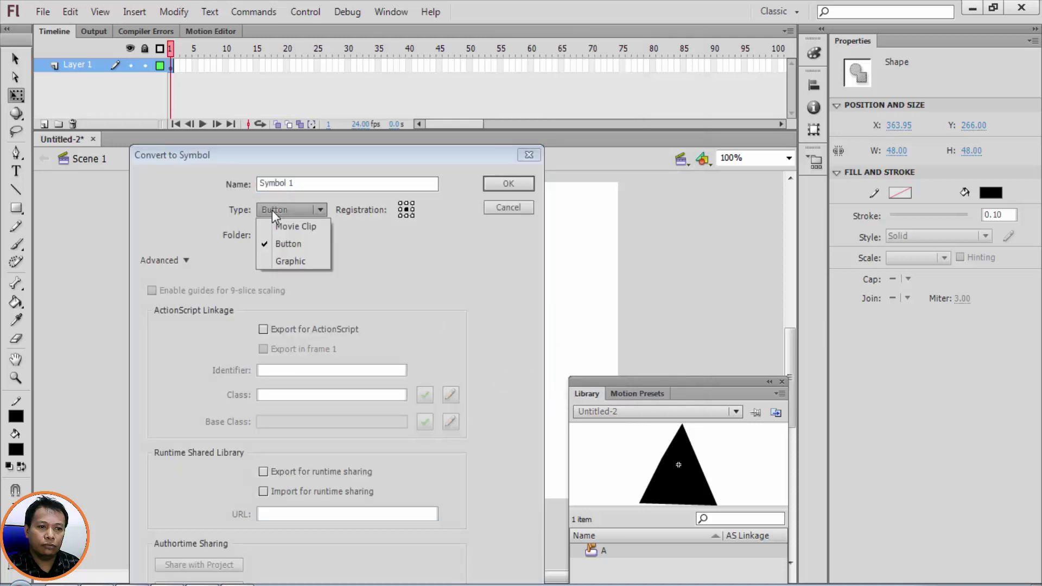
left_click(271, 210)
left_click(288, 243)
left_click_drag(302, 181, 190, 171)
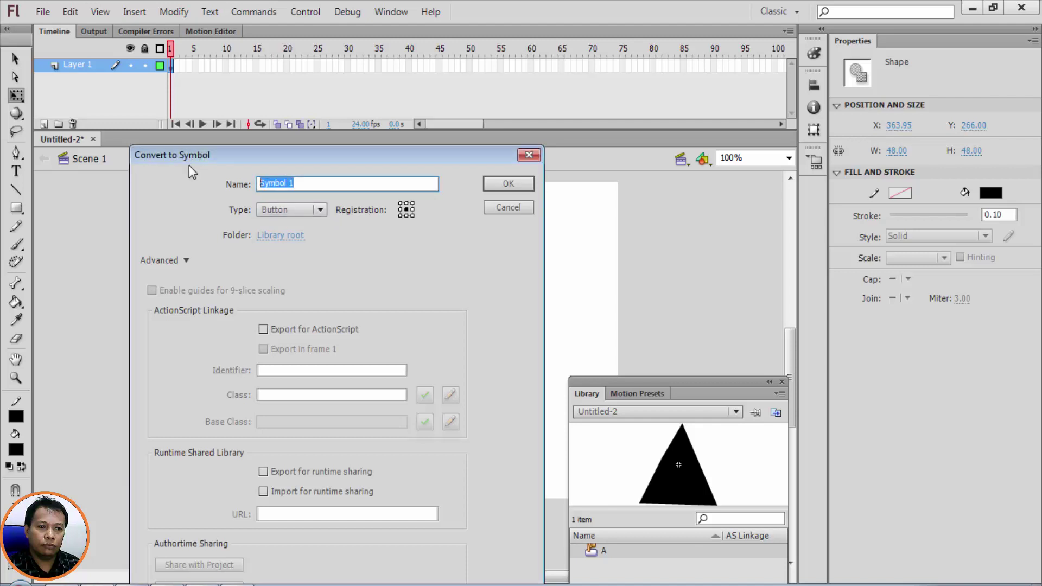
type("B")
left_click(519, 184)
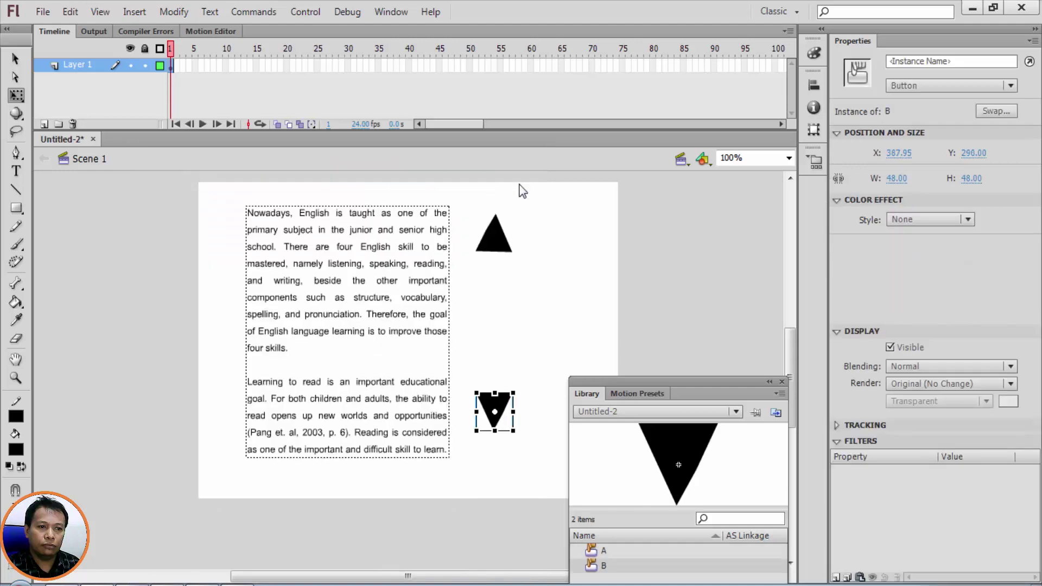
left_click(490, 246)
left_click(494, 401)
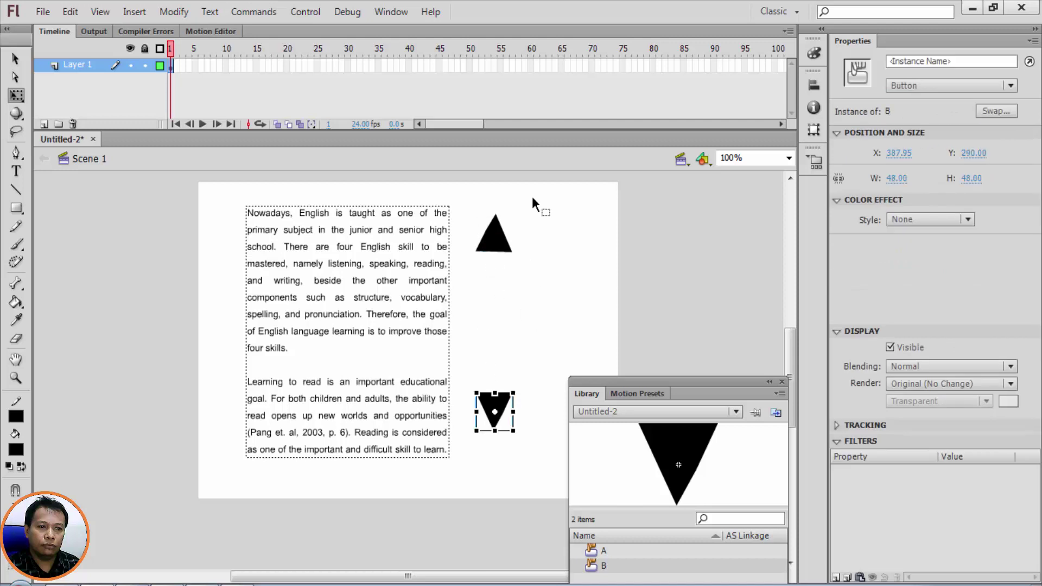
left_click(508, 239)
left_click(559, 270)
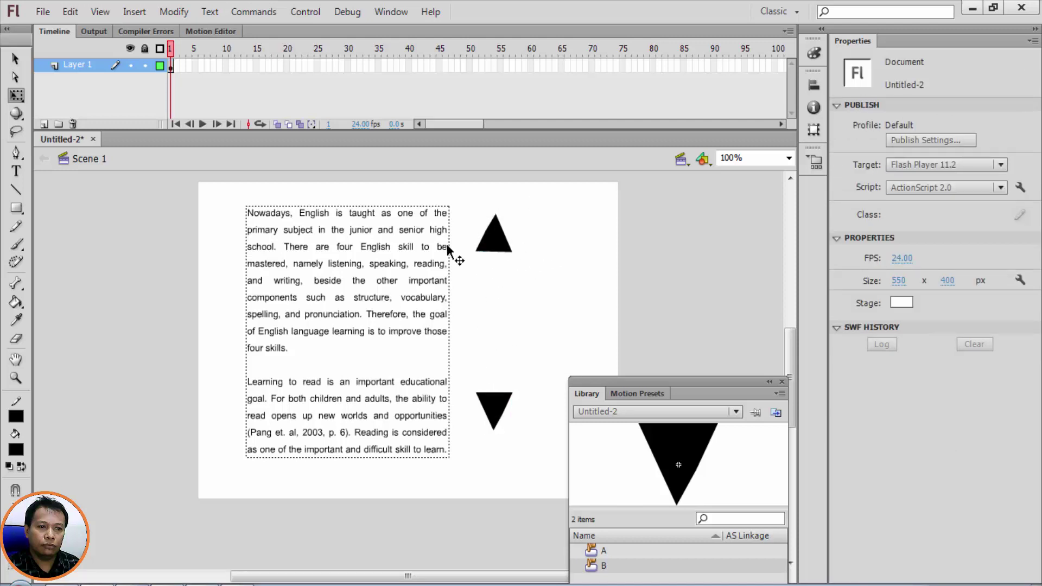
left_click(491, 249)
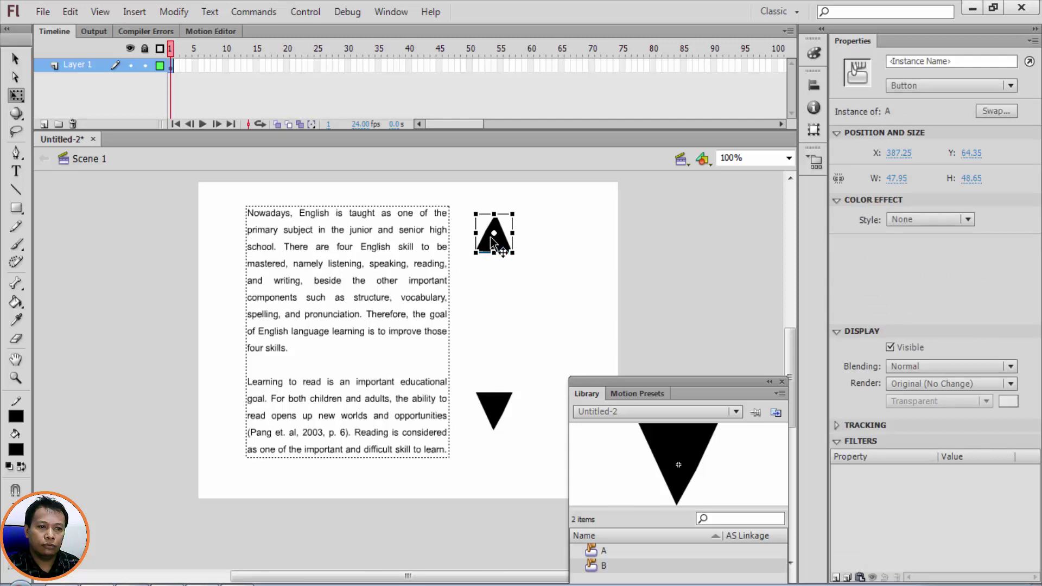
left_click(489, 310)
Open the Actions editor and turn off Script Assist so code can be entered freely
left_click(494, 250)
left_click(391, 12)
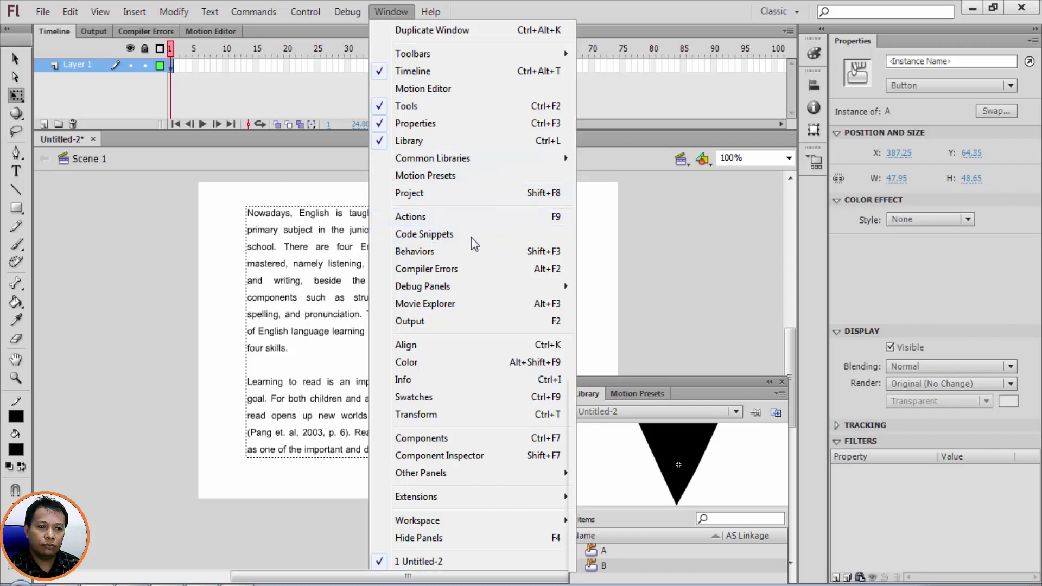
left_click(427, 218)
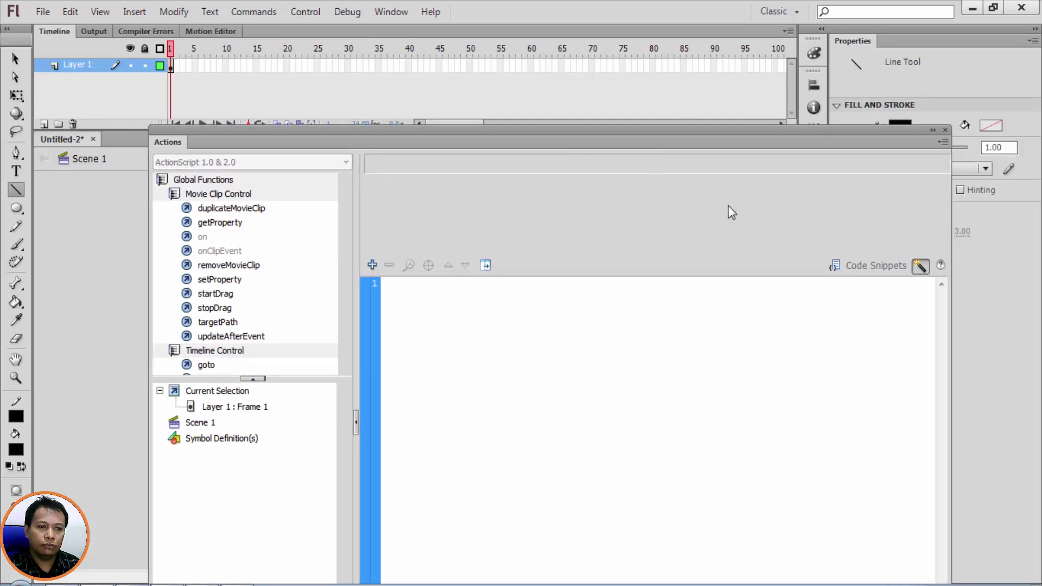
left_click(875, 266)
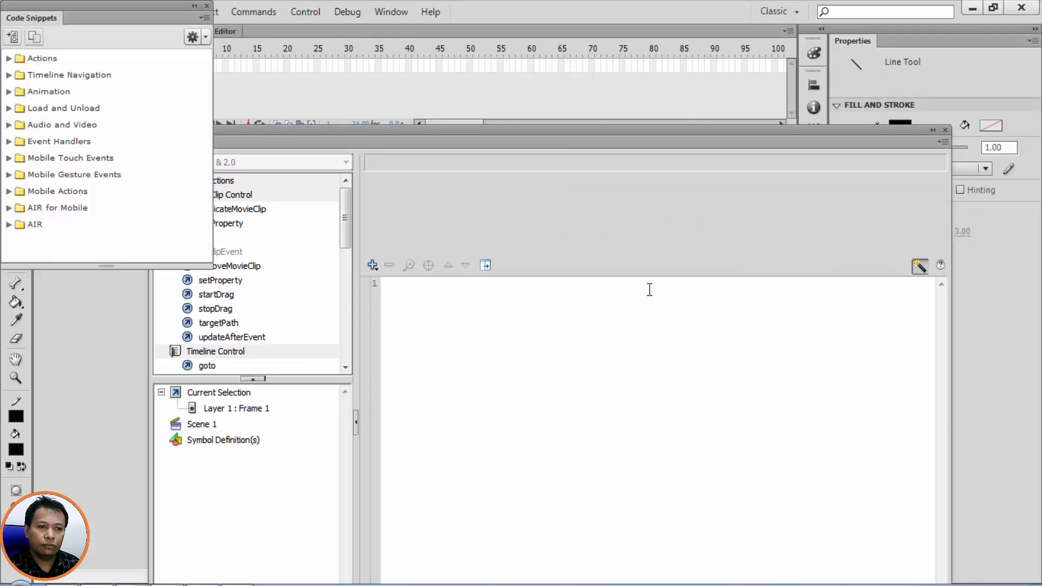
left_click(207, 6)
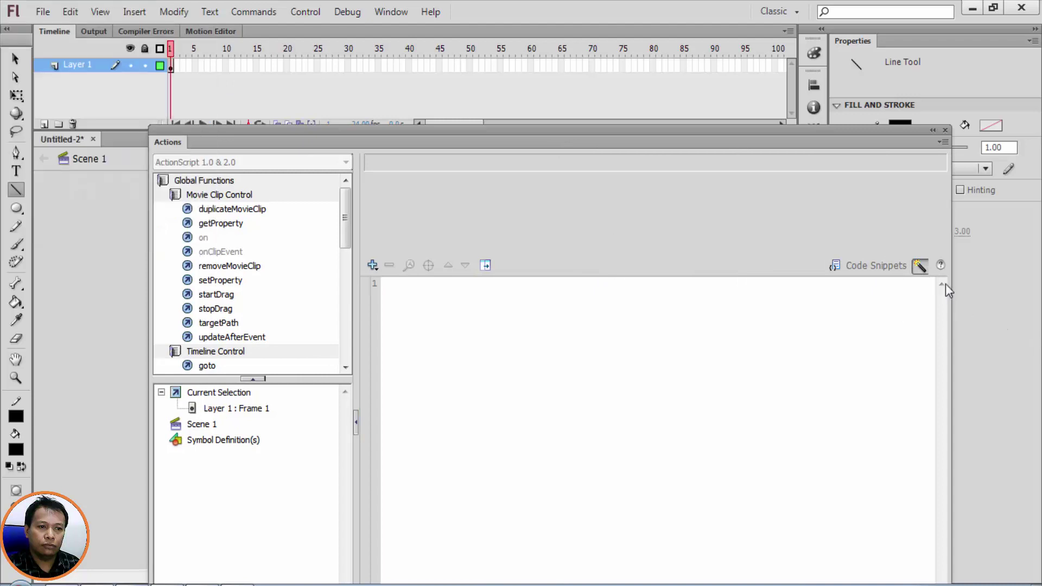
left_click(920, 266)
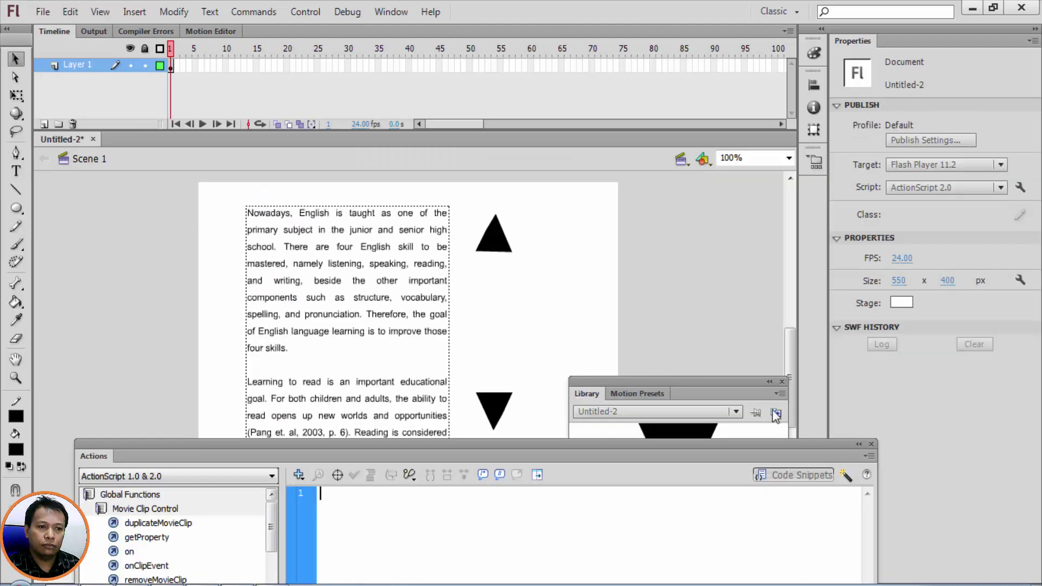
Paste the on (press) scroll script onto the upper triangle button and make its statement textku.scroll = textku.scroll+1;
left_click(508, 248)
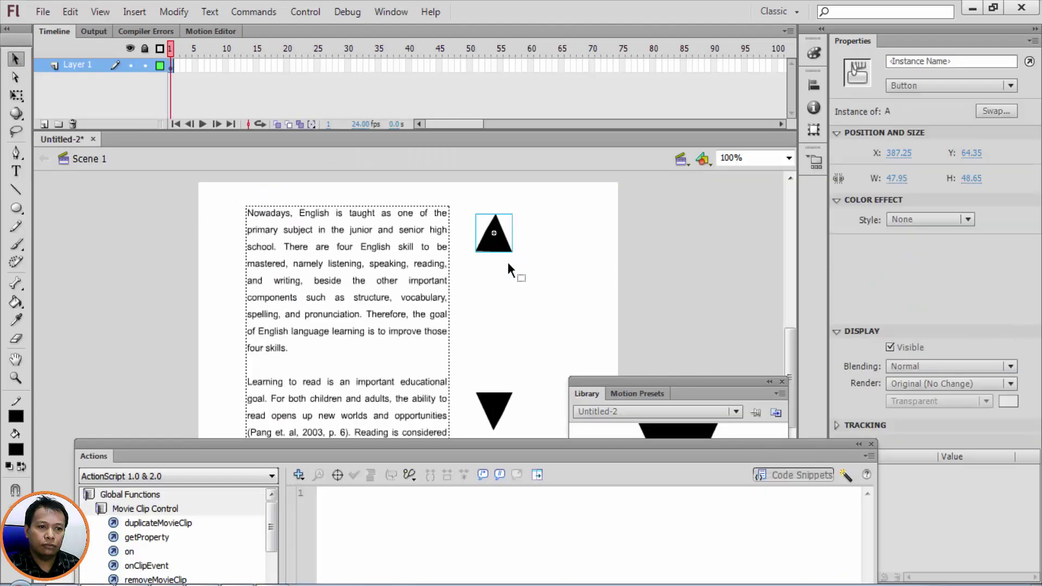
right_click(467, 521)
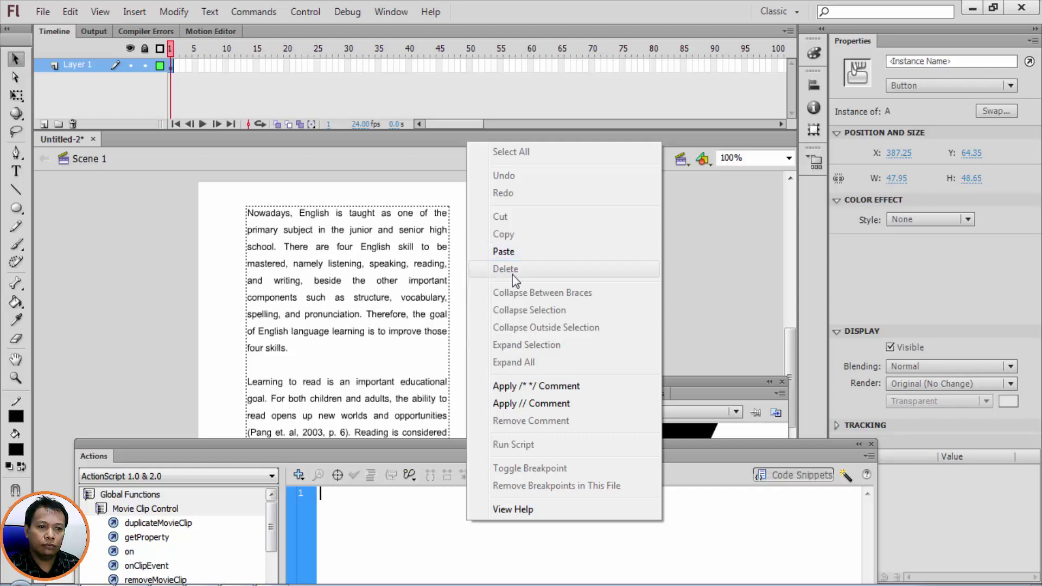
left_click(504, 252)
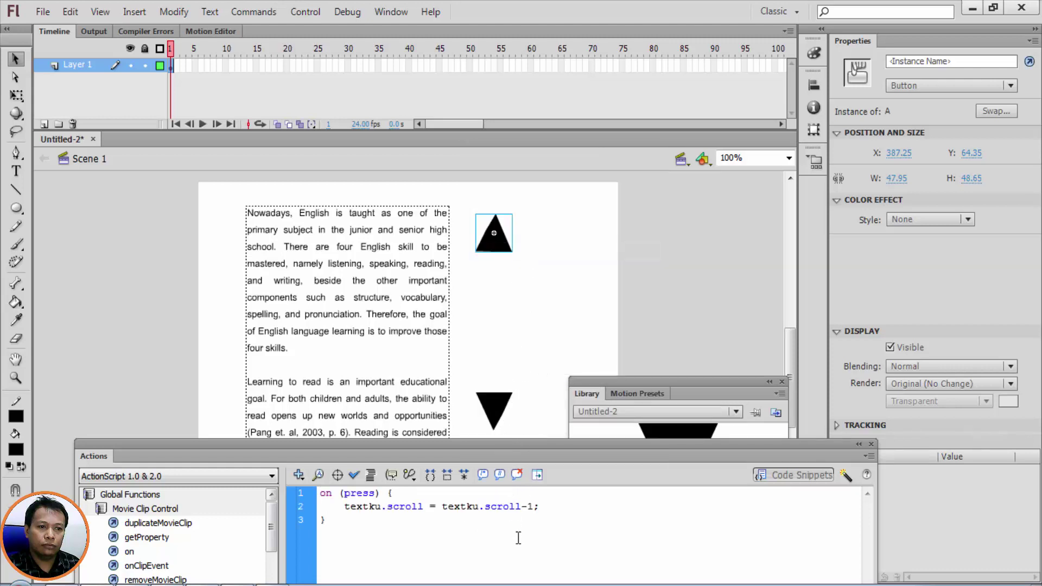
left_click(527, 506)
key("BackSpace")
type("+")
Paste the on (press) script with textku.scroll = textku.scroll-1; onto the lower triangle button and deselect it
left_click(494, 415)
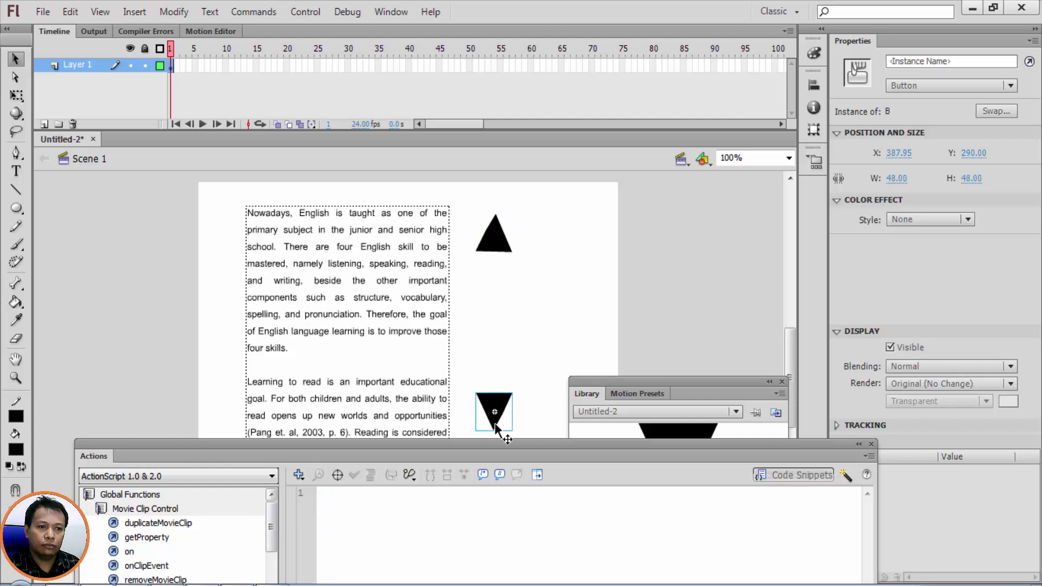
right_click(469, 509)
left_click(530, 242)
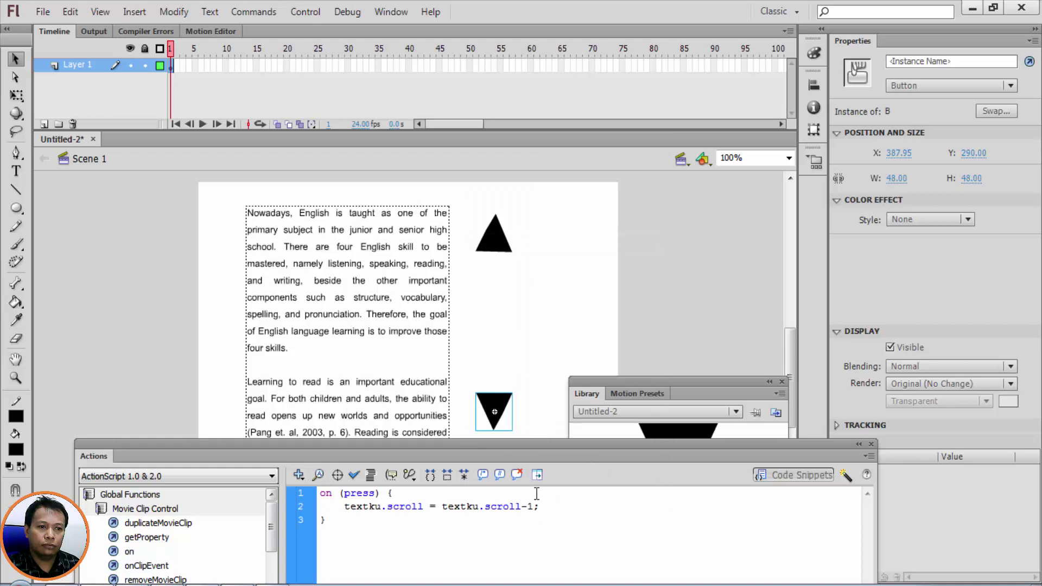
left_click(526, 319)
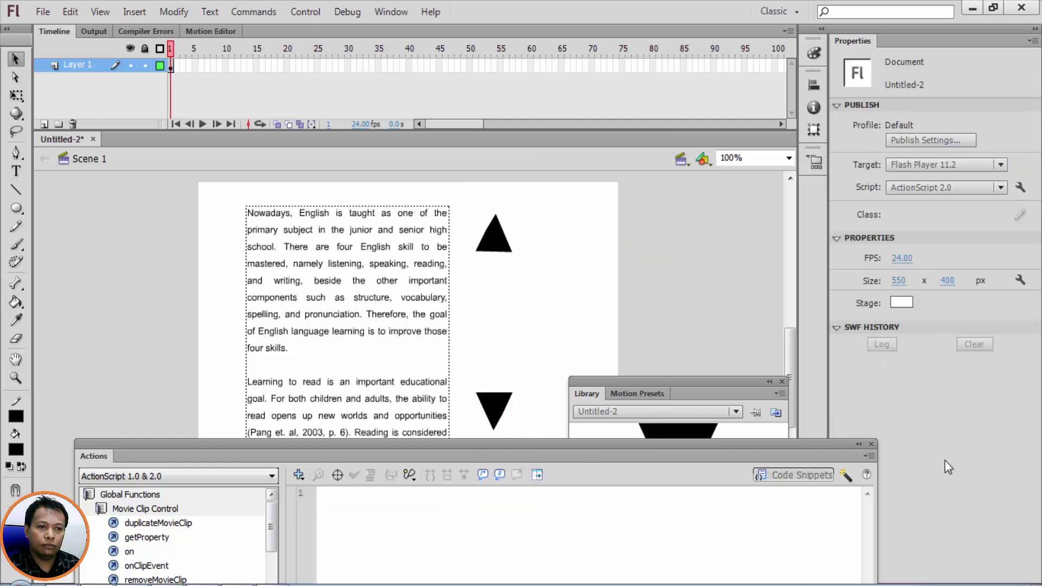
Put away the Actions editor, run a test of the movie to check the text field, and close the preview
left_click(871, 444)
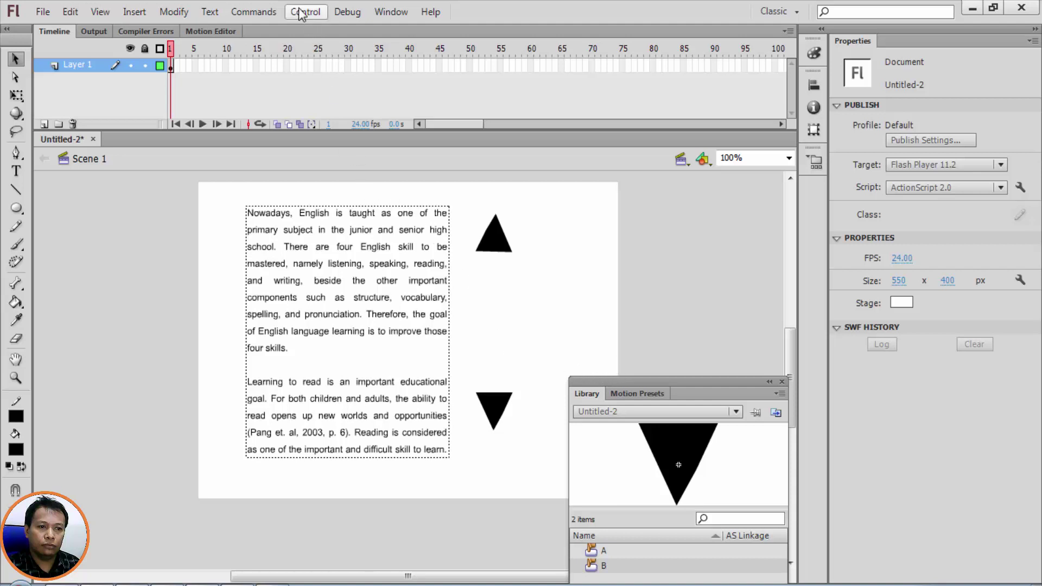
left_click(254, 12)
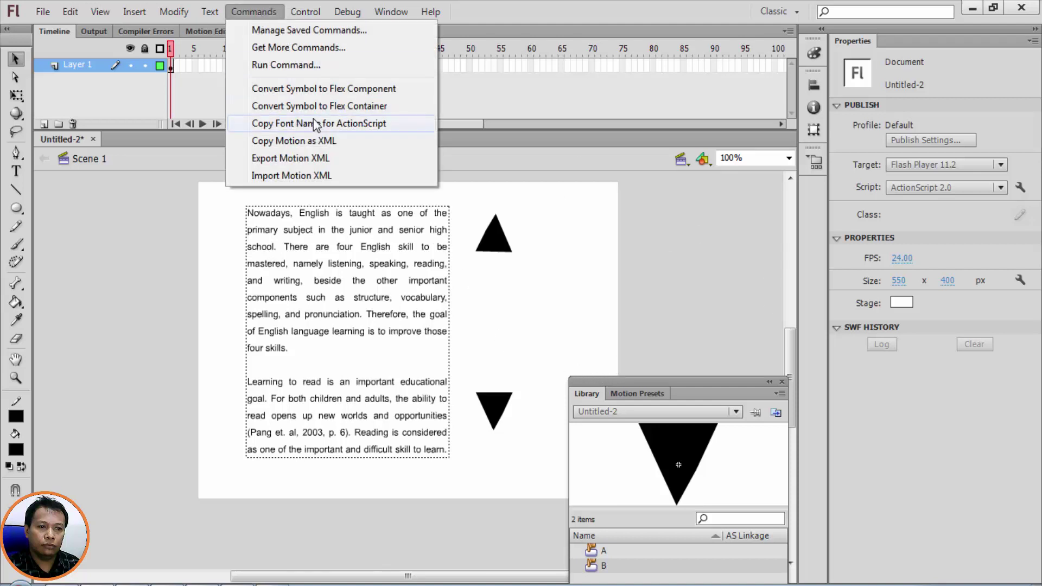
mouse_move(305, 11)
mouse_move(363, 129)
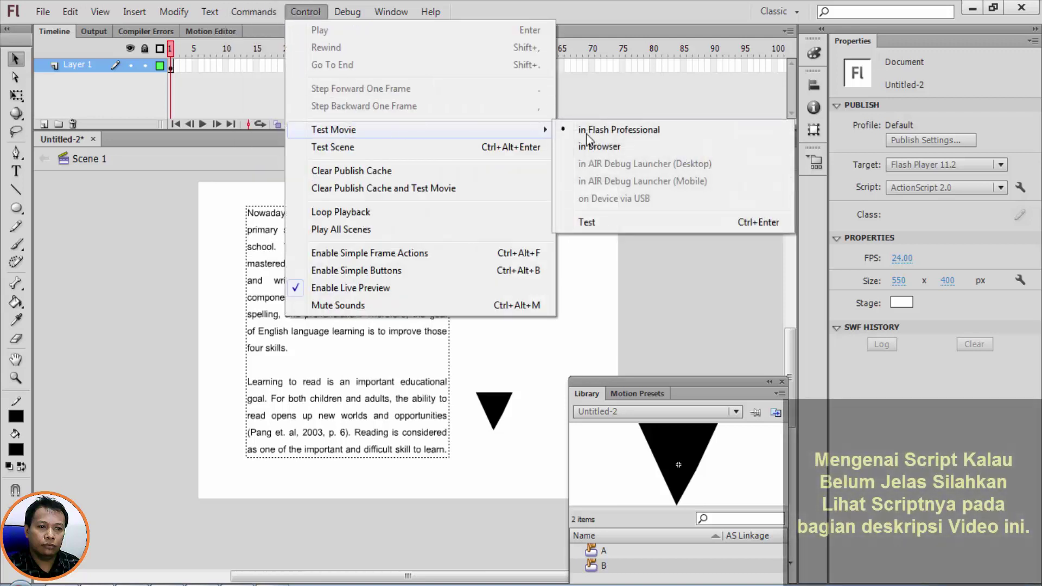
left_click(587, 222)
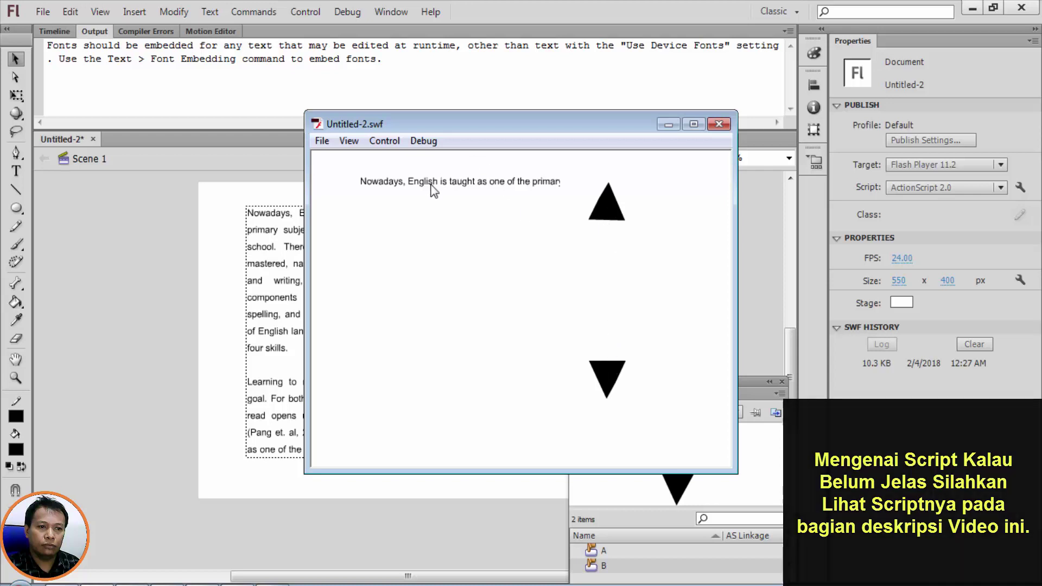
left_click(718, 125)
Set the textku text field's paragraph behavior to Multiline and deselect the field
left_click(408, 301)
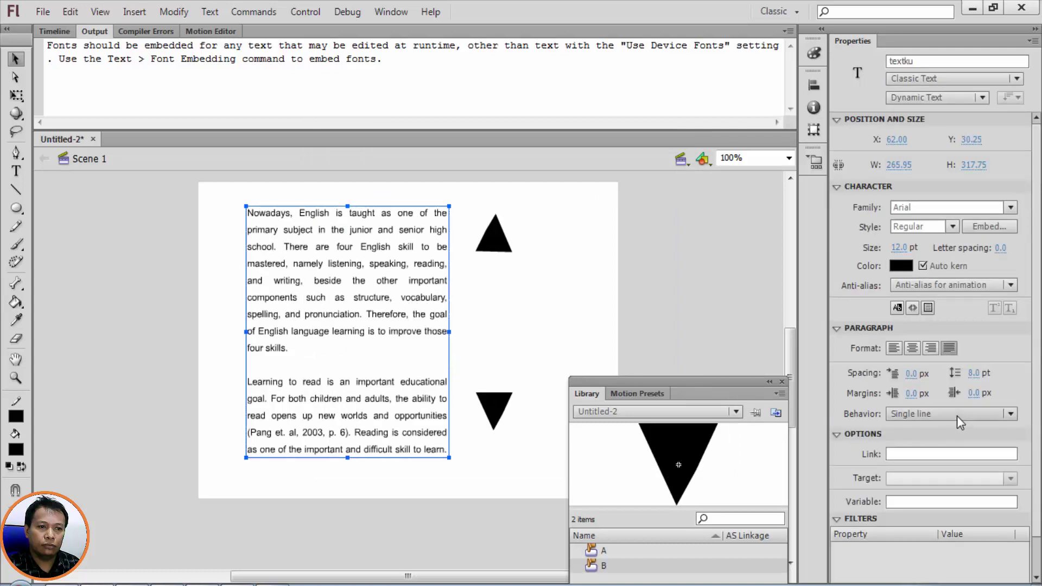
left_click(923, 412)
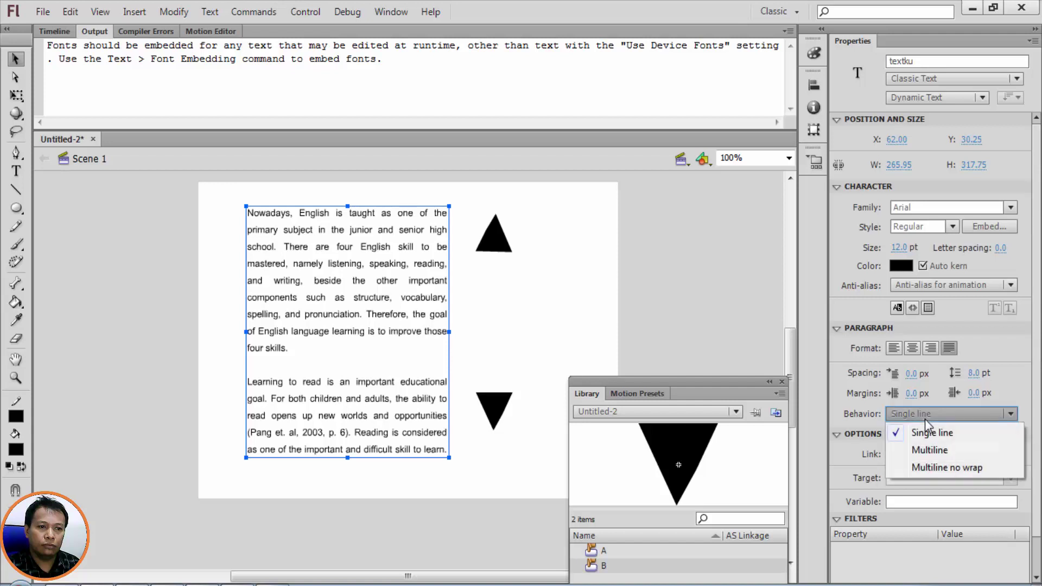
left_click(931, 449)
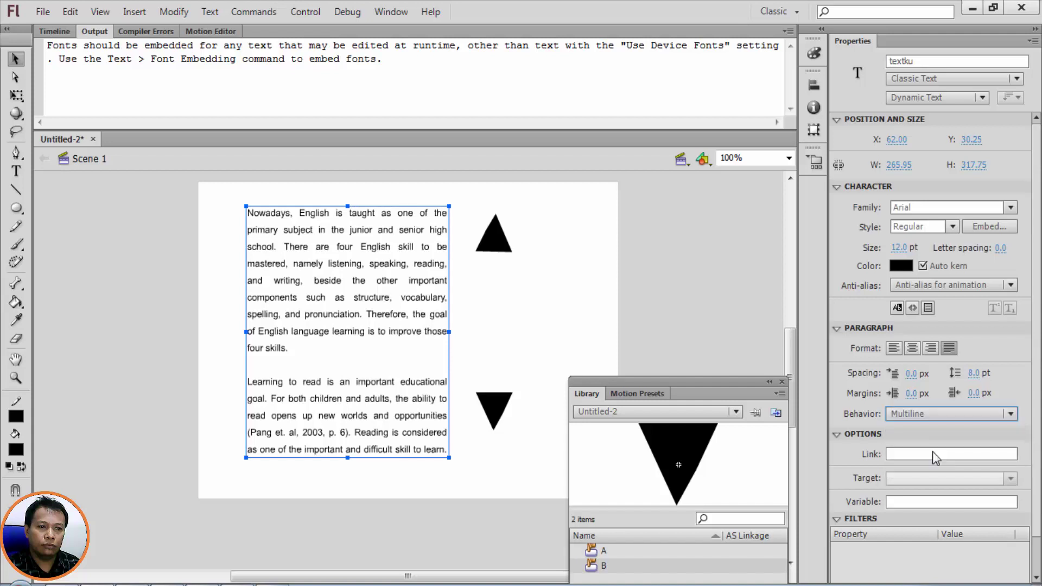
left_click(530, 297)
Test the movie again, scroll the text with both the upper and lower triangle buttons, and close the preview
left_click(307, 11)
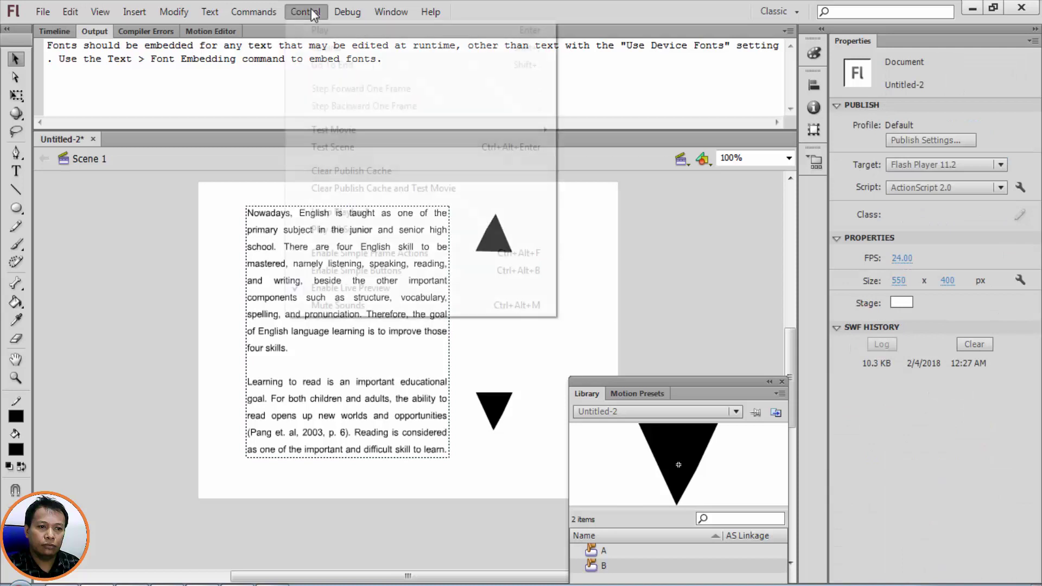
mouse_move(386, 134)
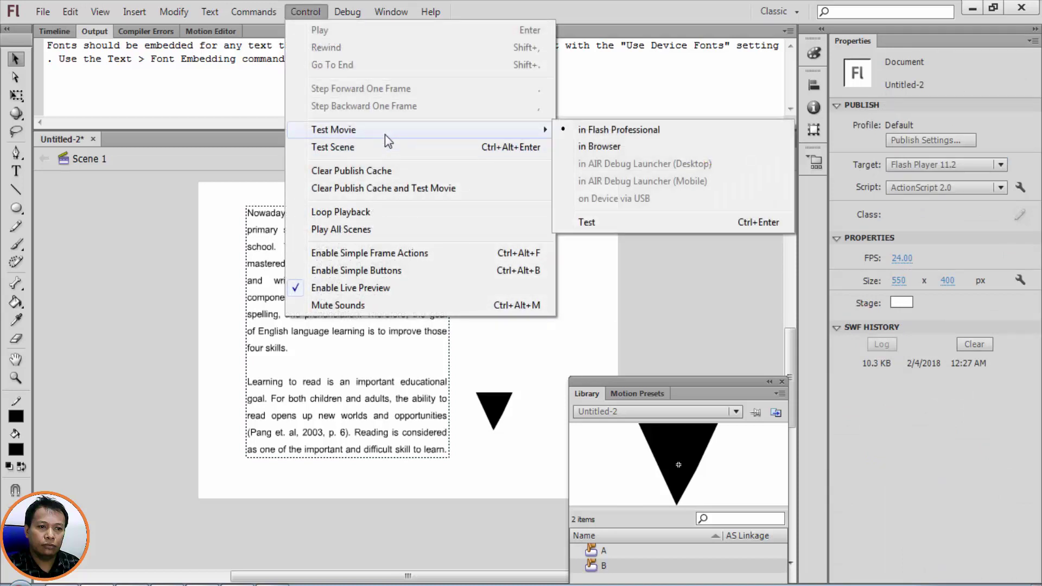
left_click(587, 221)
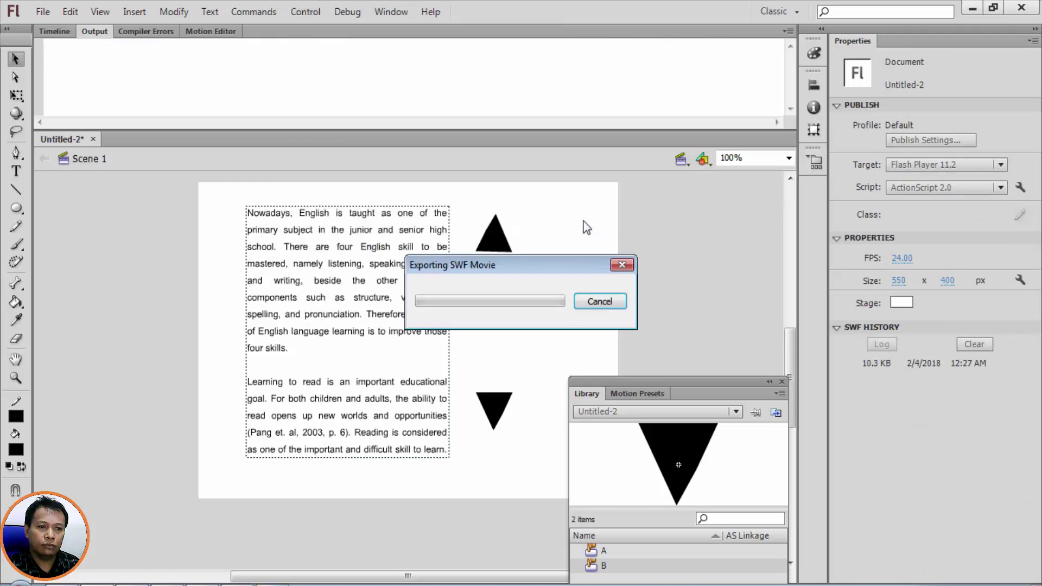
left_click(603, 205)
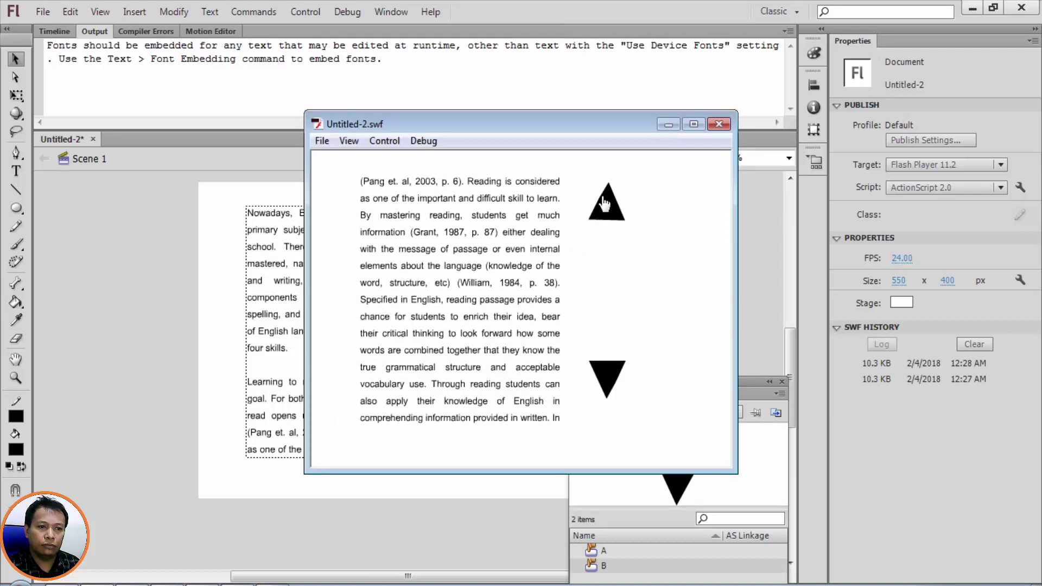
left_click(612, 375)
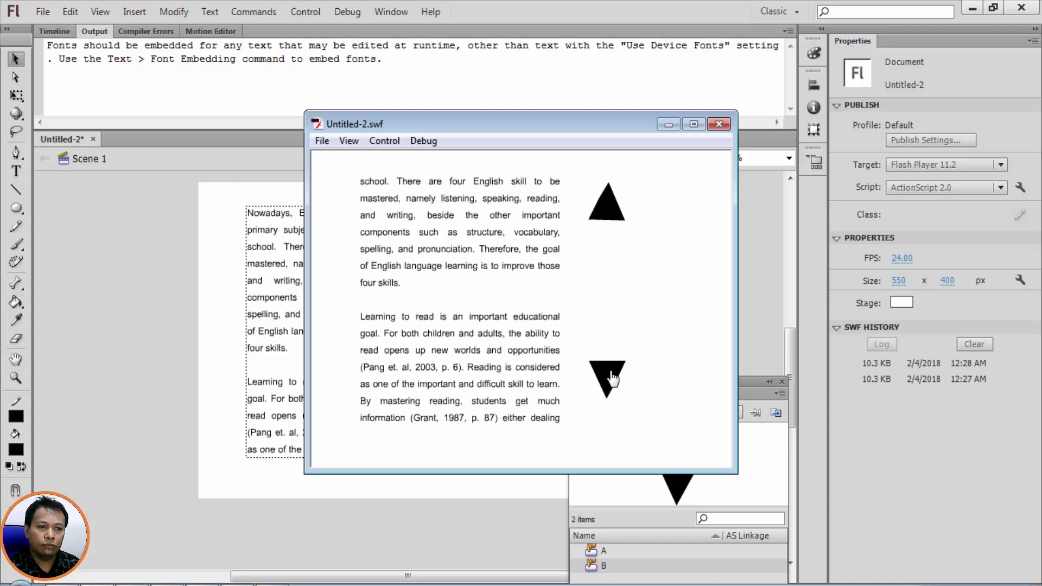
left_click(606, 215)
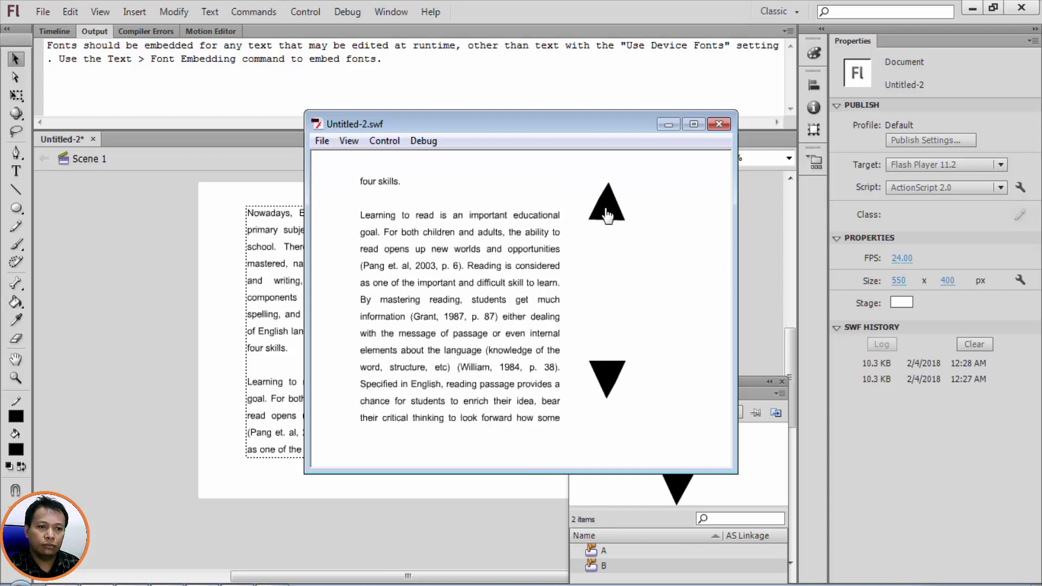
left_click(606, 380)
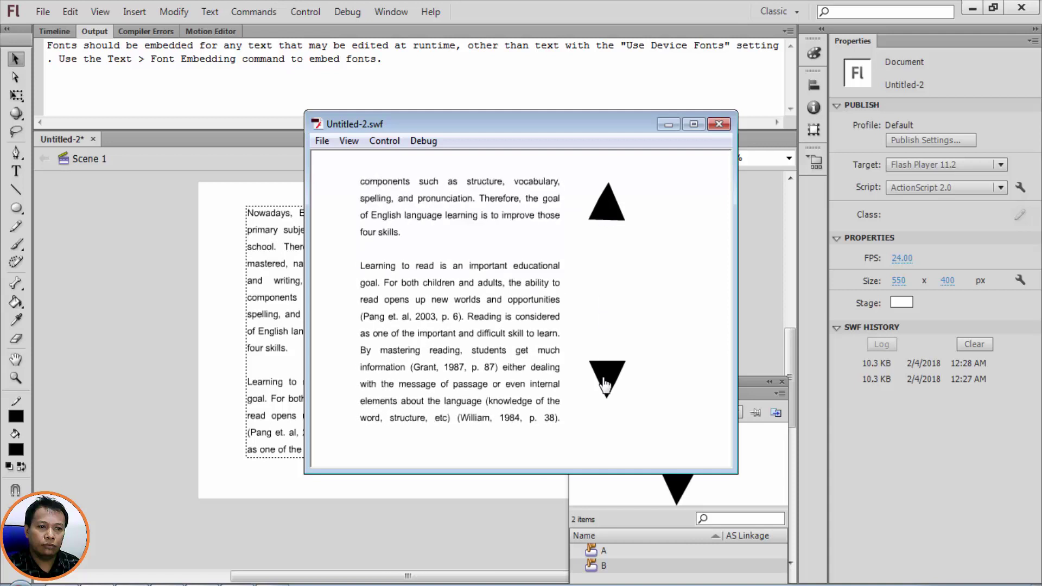
left_click(717, 124)
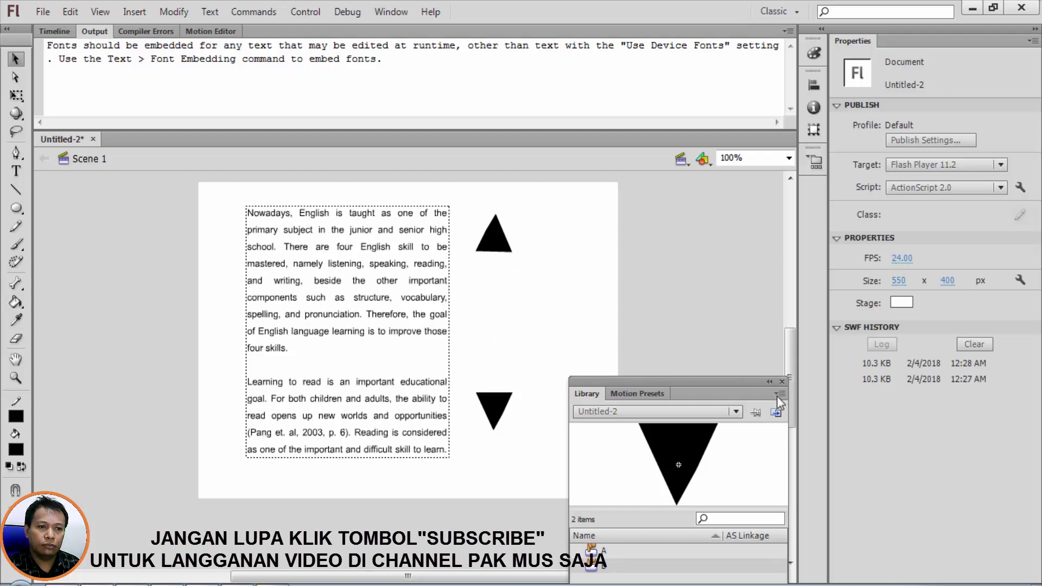
Move the Library clear of the stage and delete both triangle buttons, B and A, from beside the text field
left_click_drag(776, 396, 946, 407)
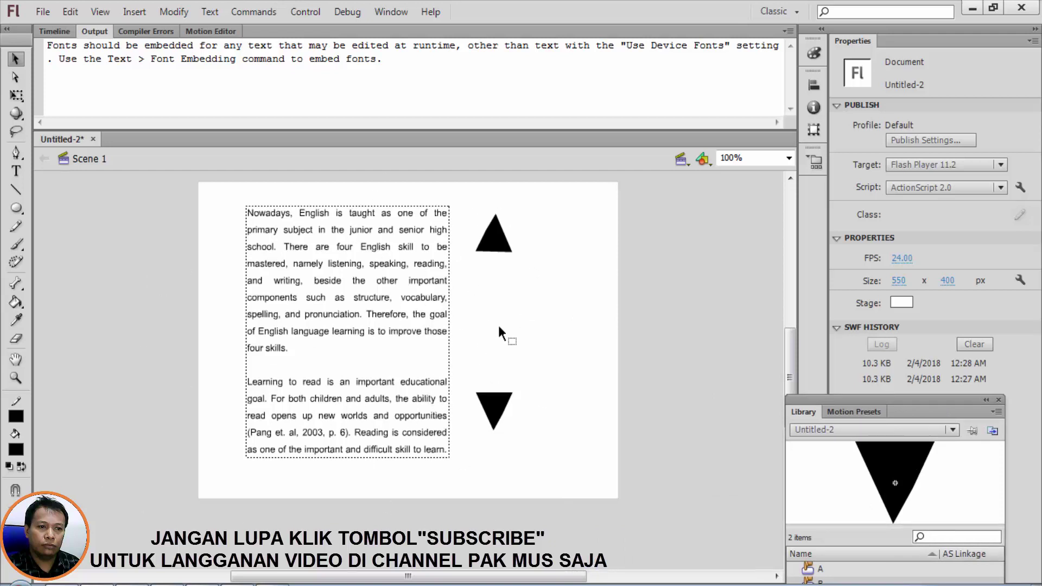
left_click(494, 251)
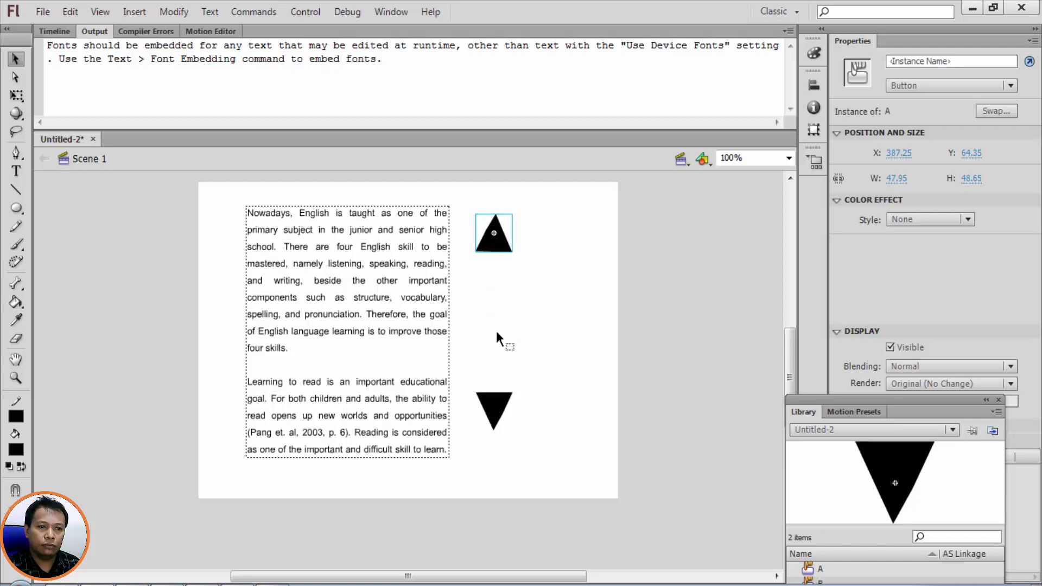
left_click(496, 407)
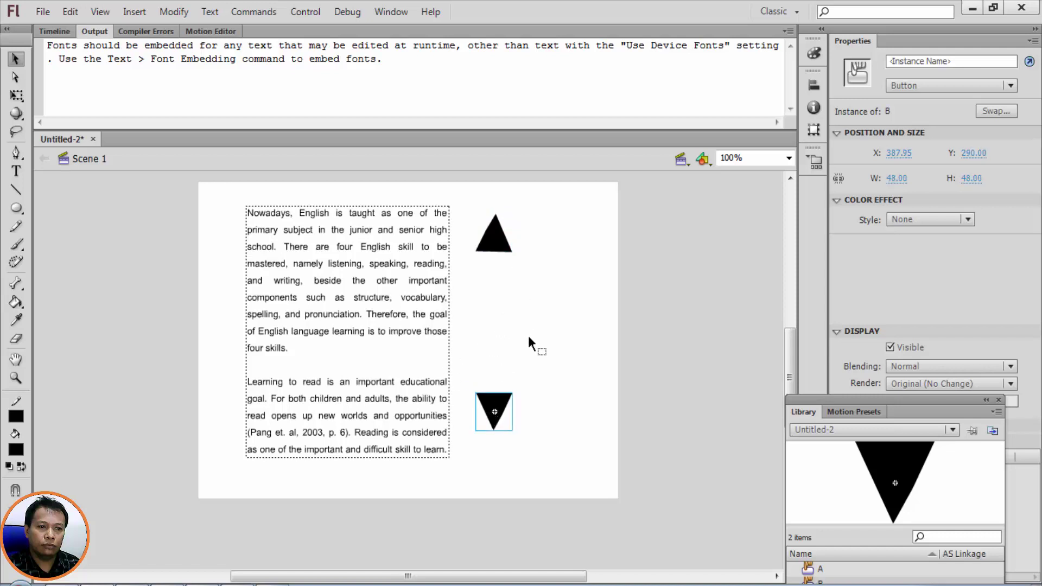
key("Delete")
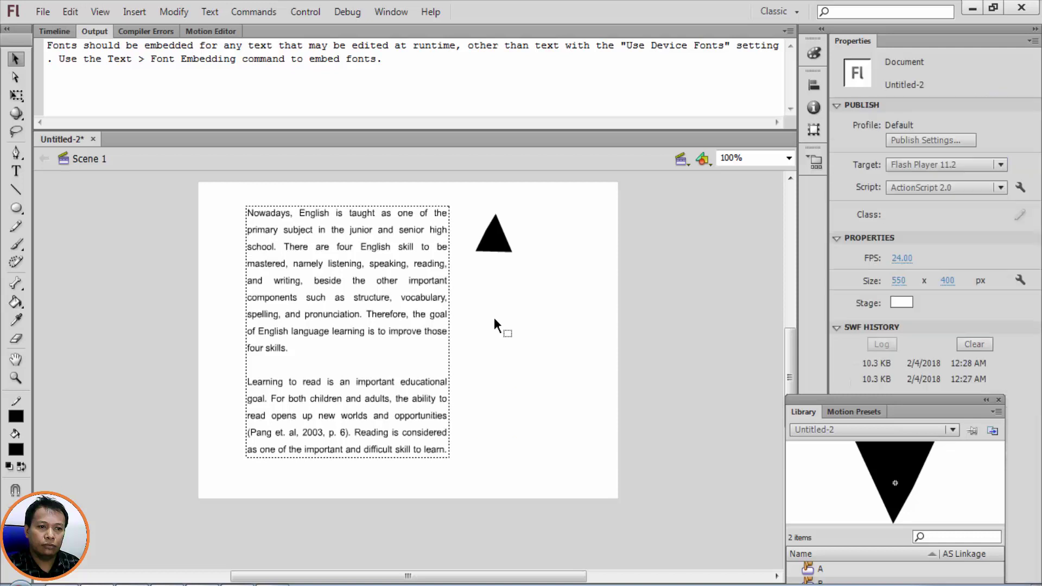
left_click(490, 251)
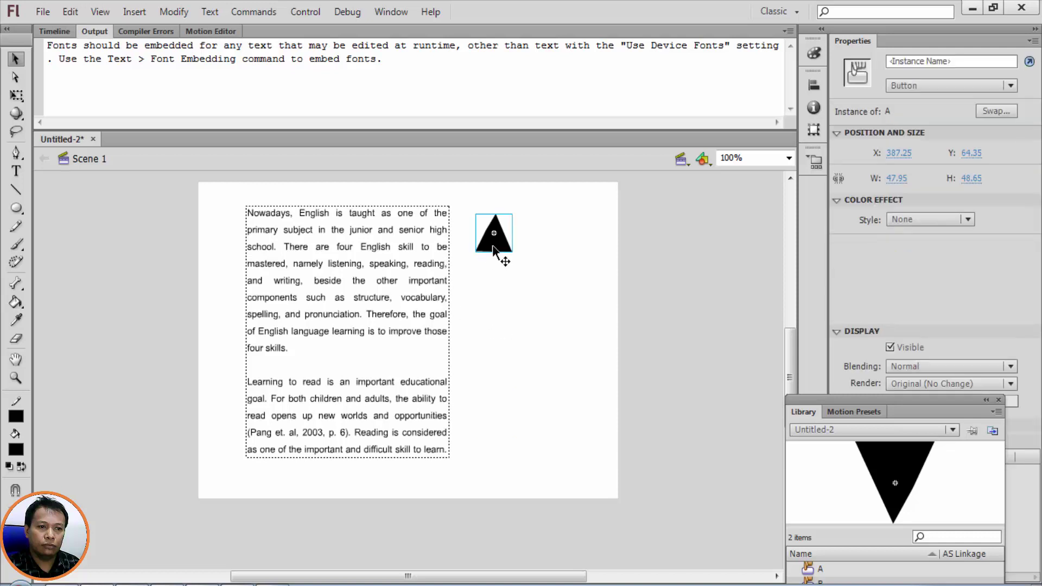
key("Delete")
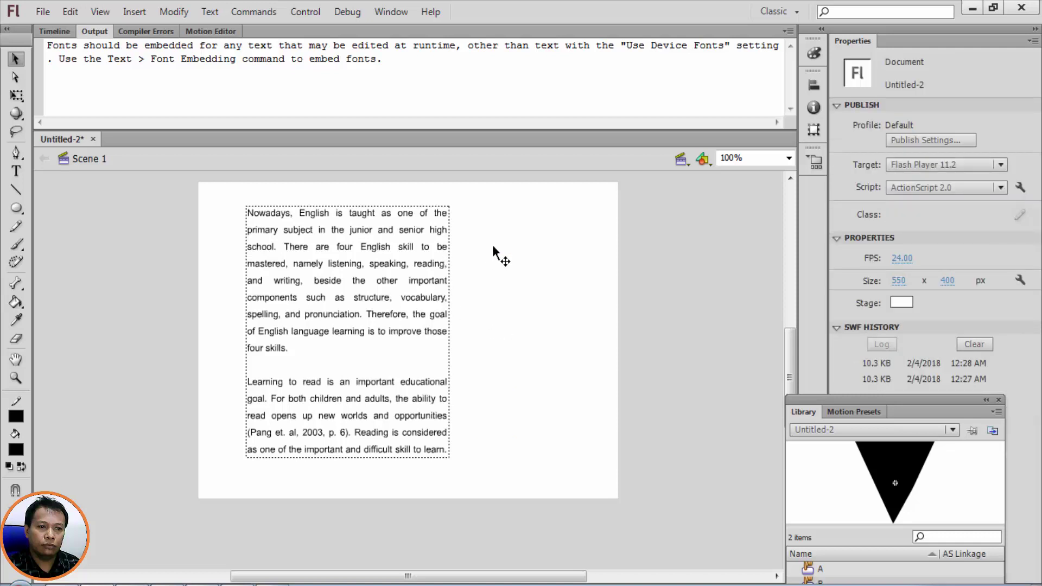
left_click(306, 13)
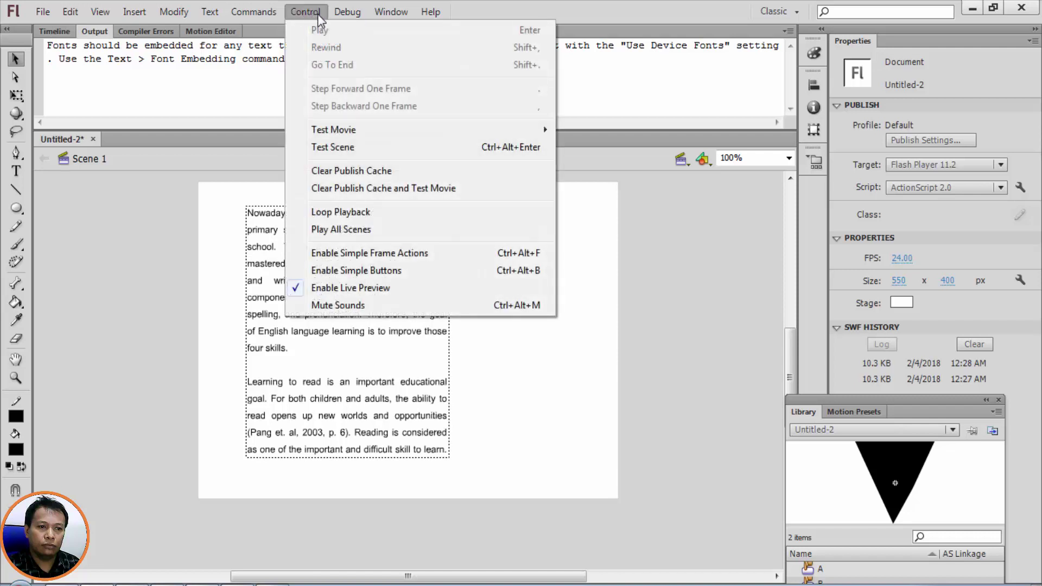
mouse_move(334, 15)
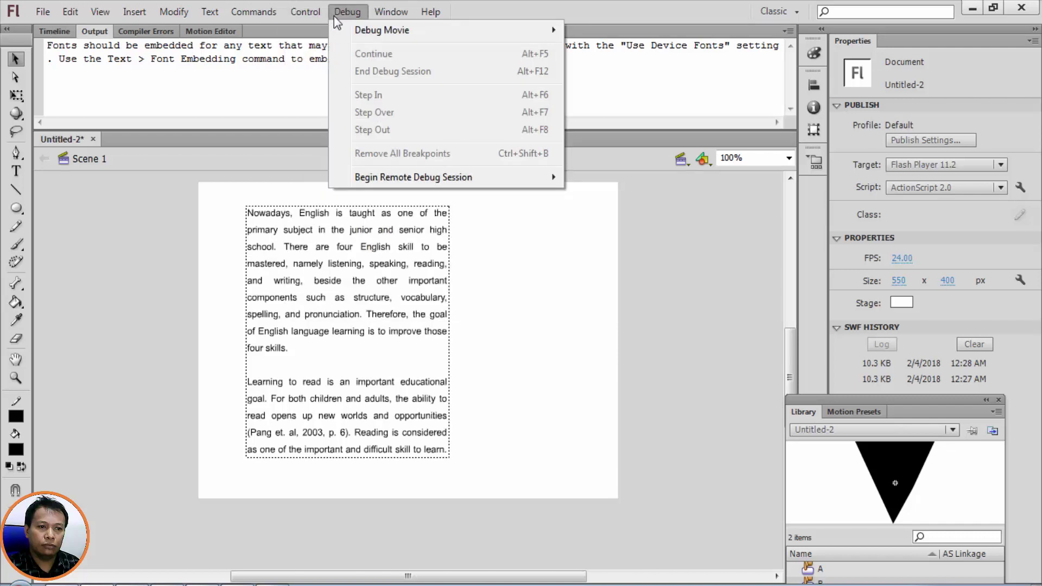